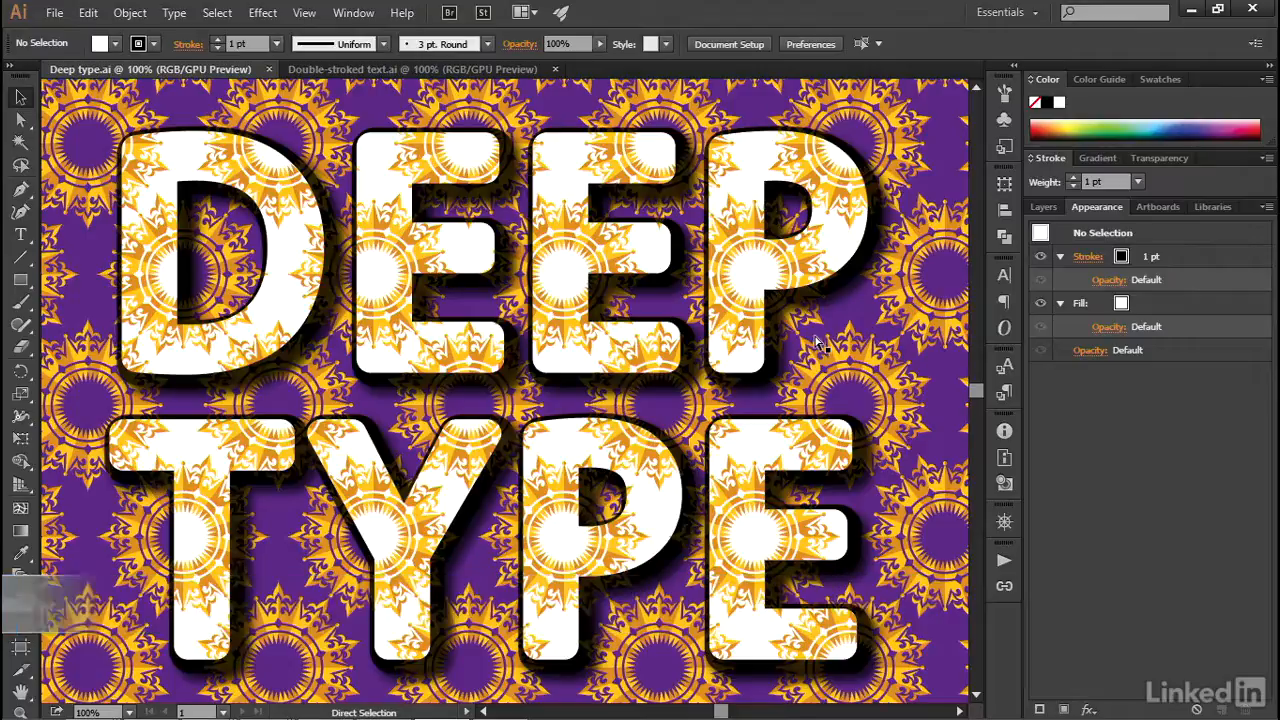
- In Double-stroked text.ai, add a second fill with the blue swirl pattern to the background rectangle and toggle the underlying purple fill's visibility
{"action": "key", "text": "ctrl+Tab"}
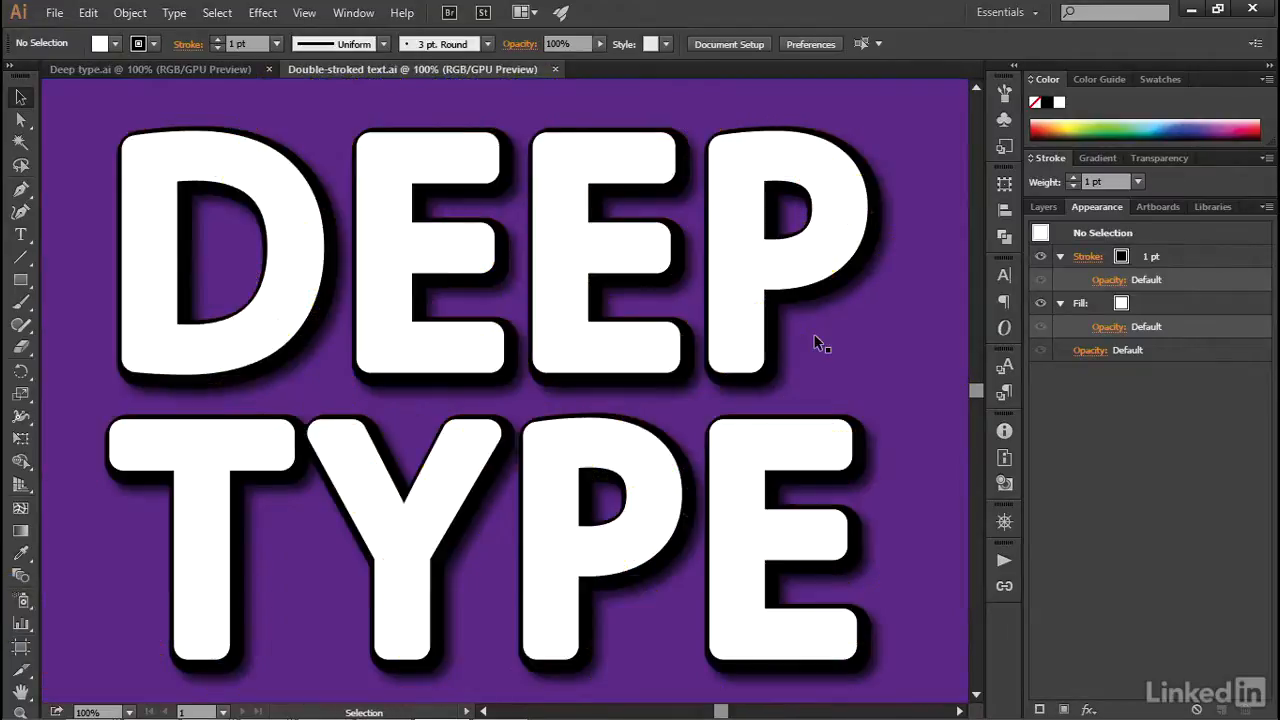
{"action": "left_click", "coordinate": [949, 364]}
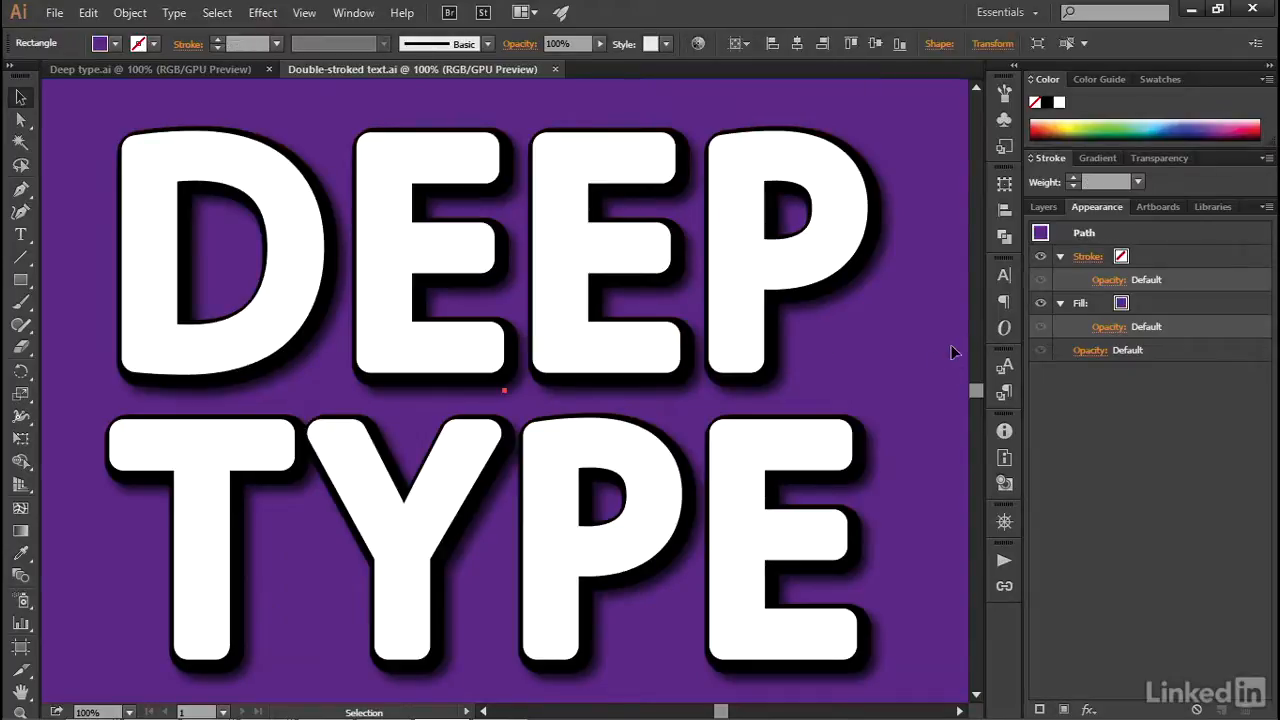
{"action": "left_click", "coordinate": [774, 352]}
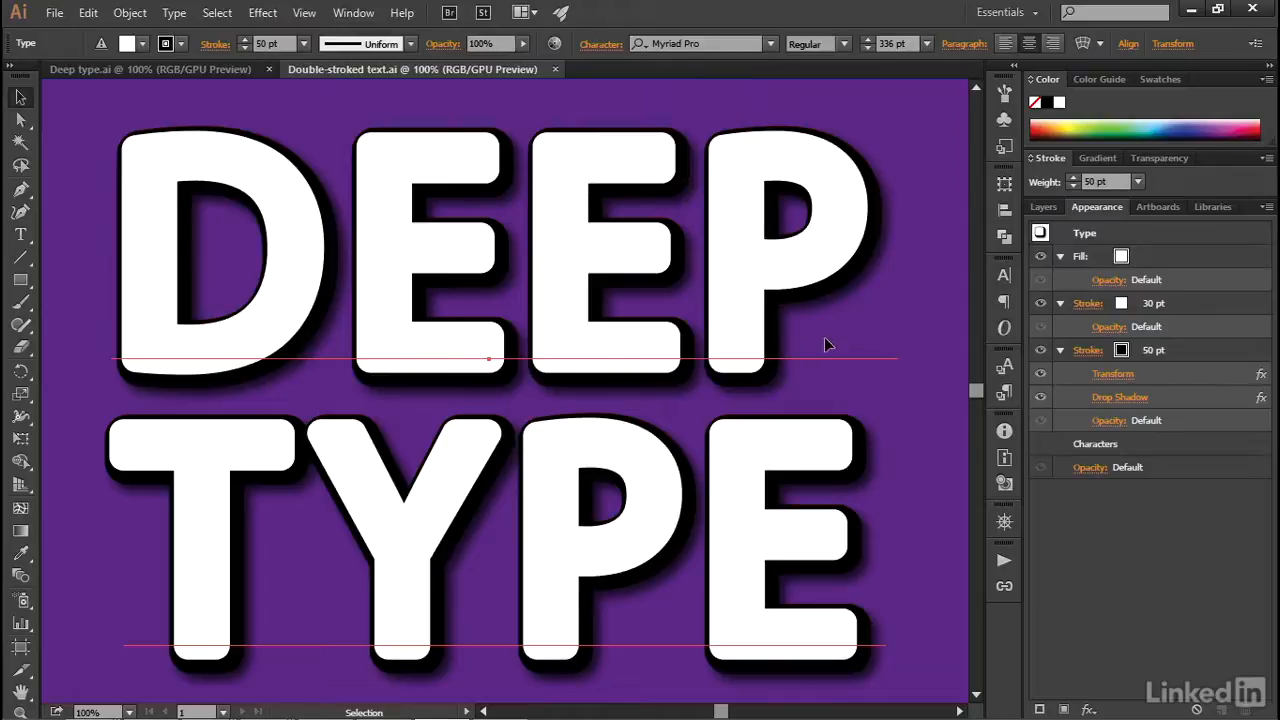
{"action": "left_click", "coordinate": [940, 357]}
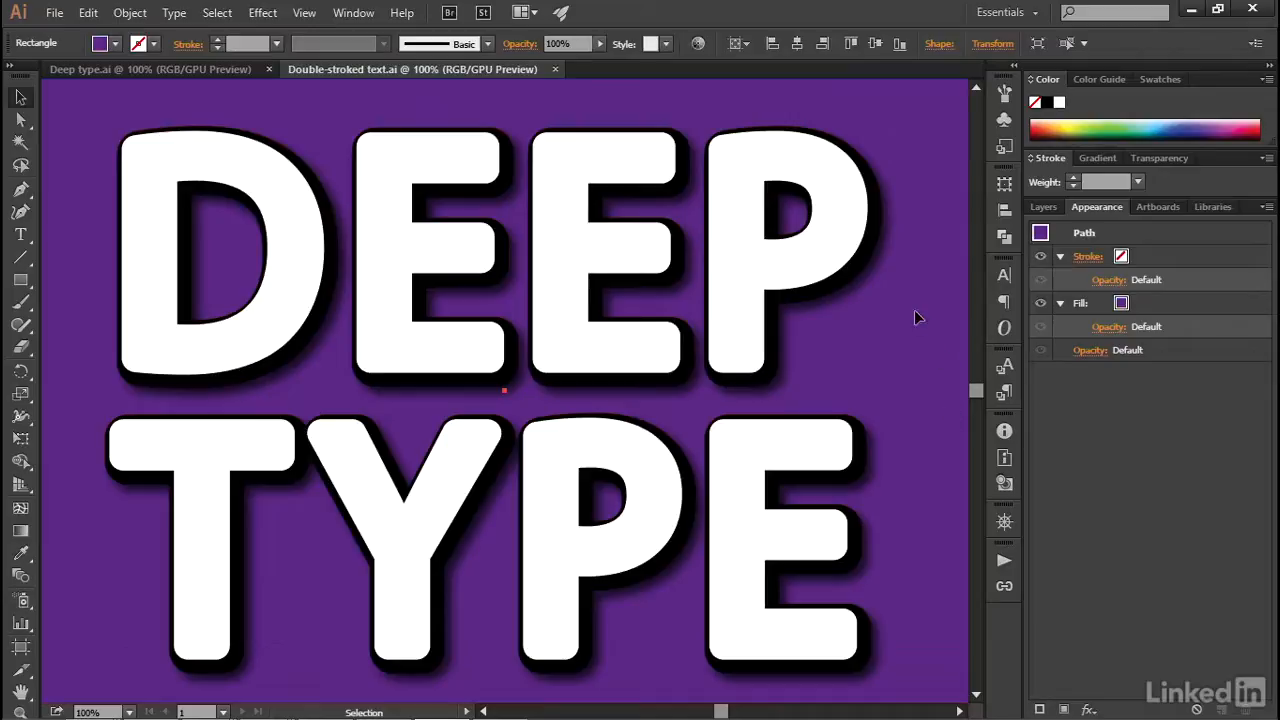
{"action": "left_click", "coordinate": [1066, 710]}
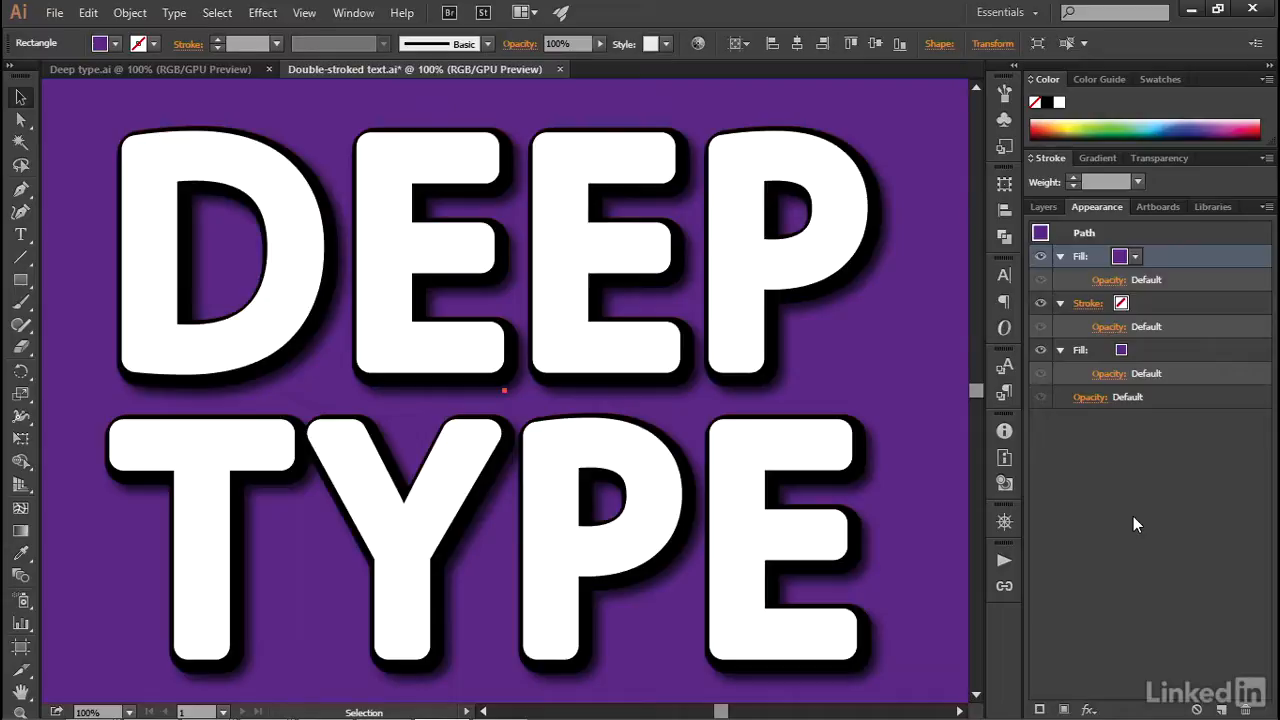
{"action": "left_click", "coordinate": [1134, 257]}
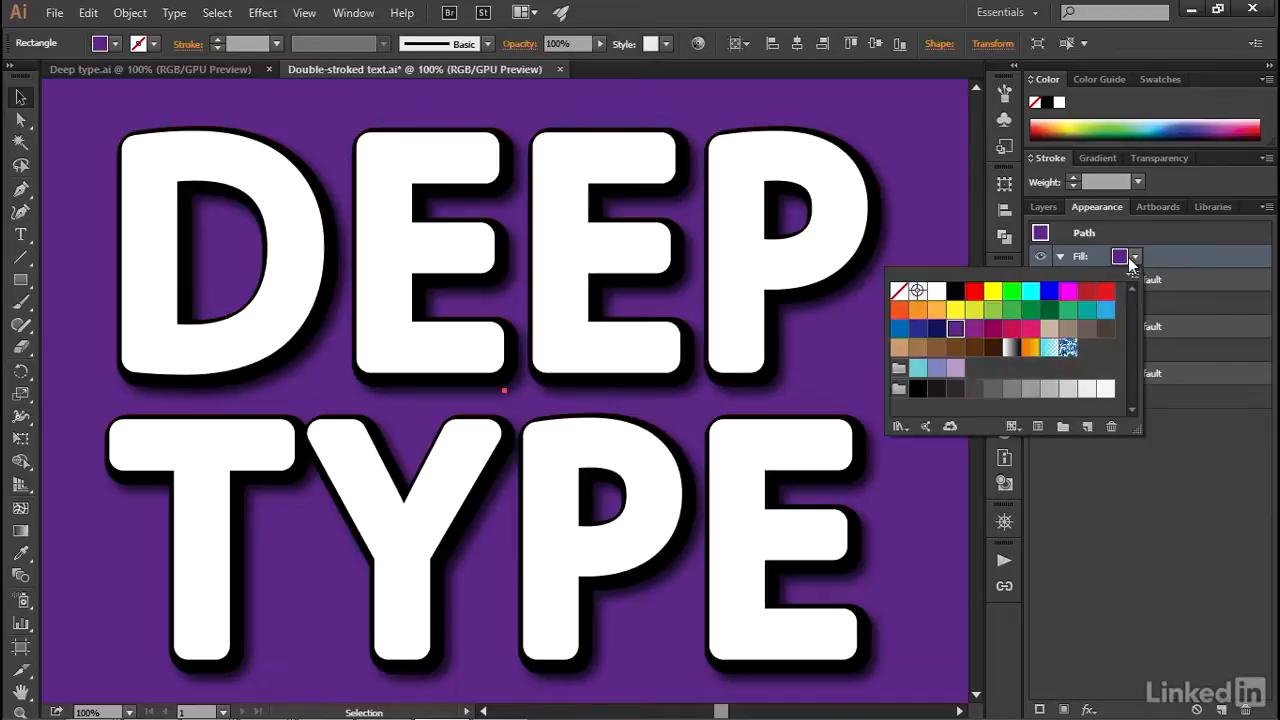
{"action": "left_click", "coordinate": [1068, 348]}
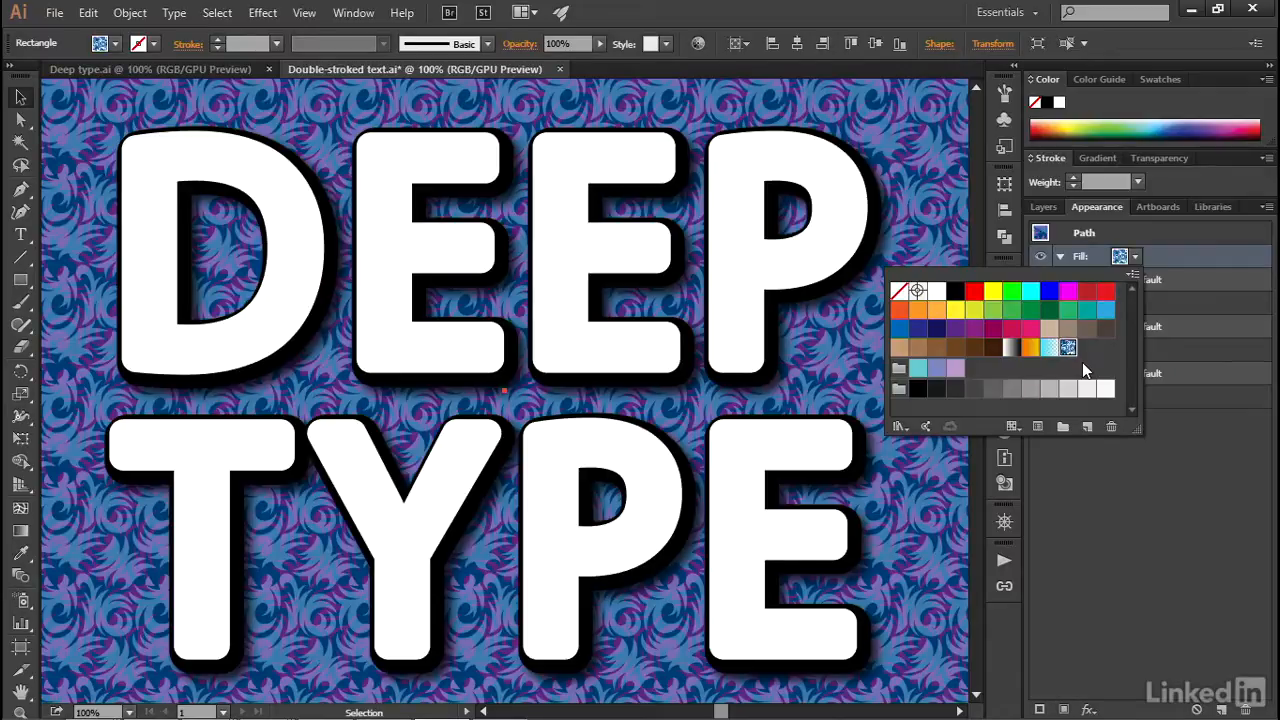
{"action": "left_click", "coordinate": [1197, 343]}
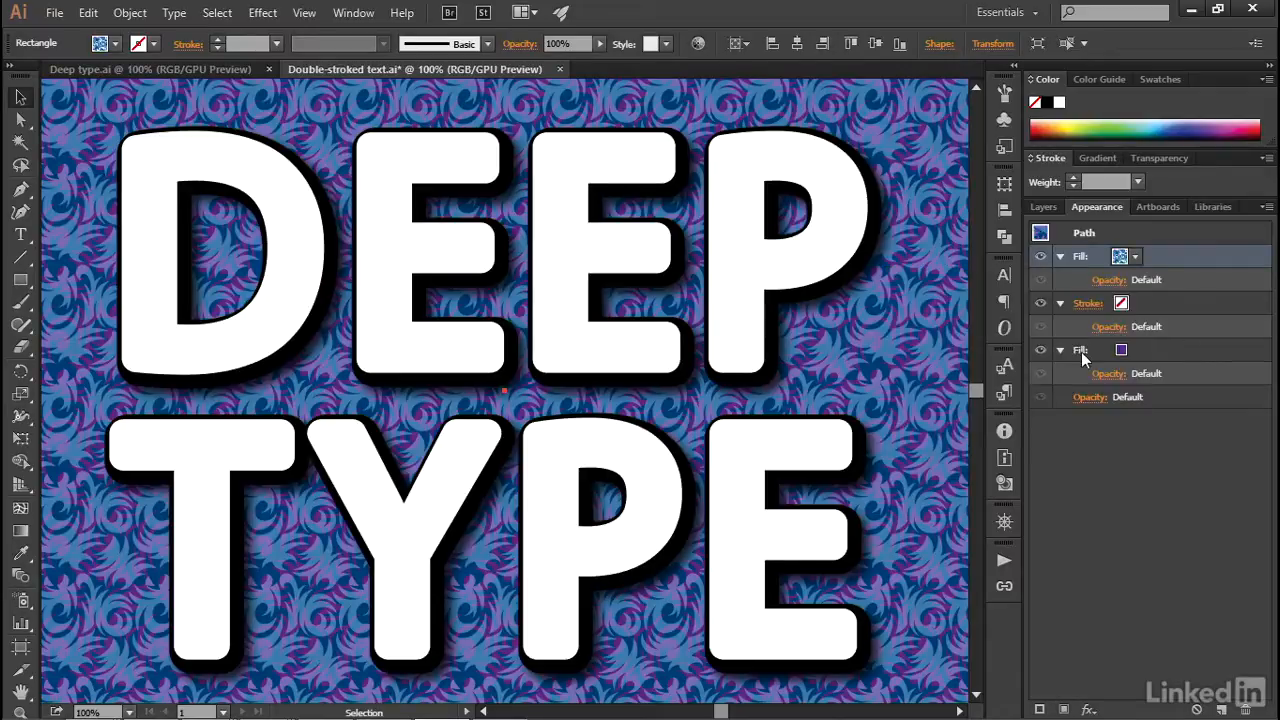
{"action": "left_click", "coordinate": [1042, 347]}
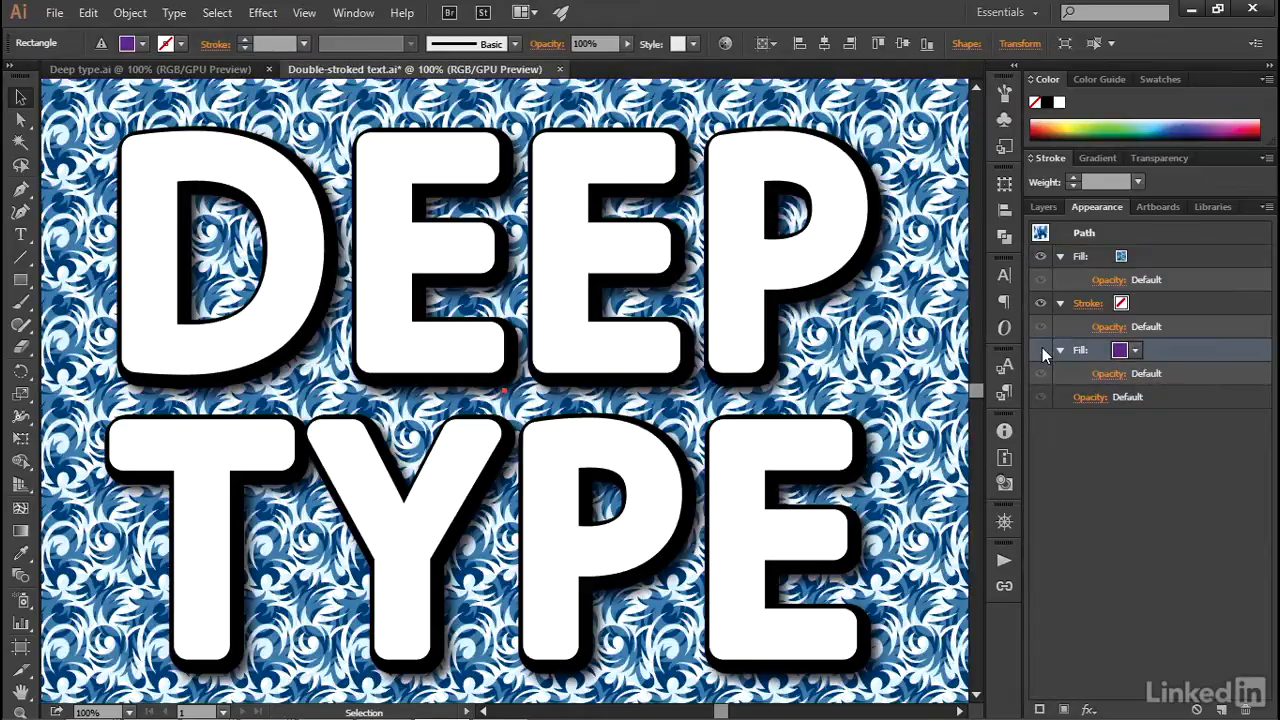
{"action": "left_click", "coordinate": [1042, 347]}
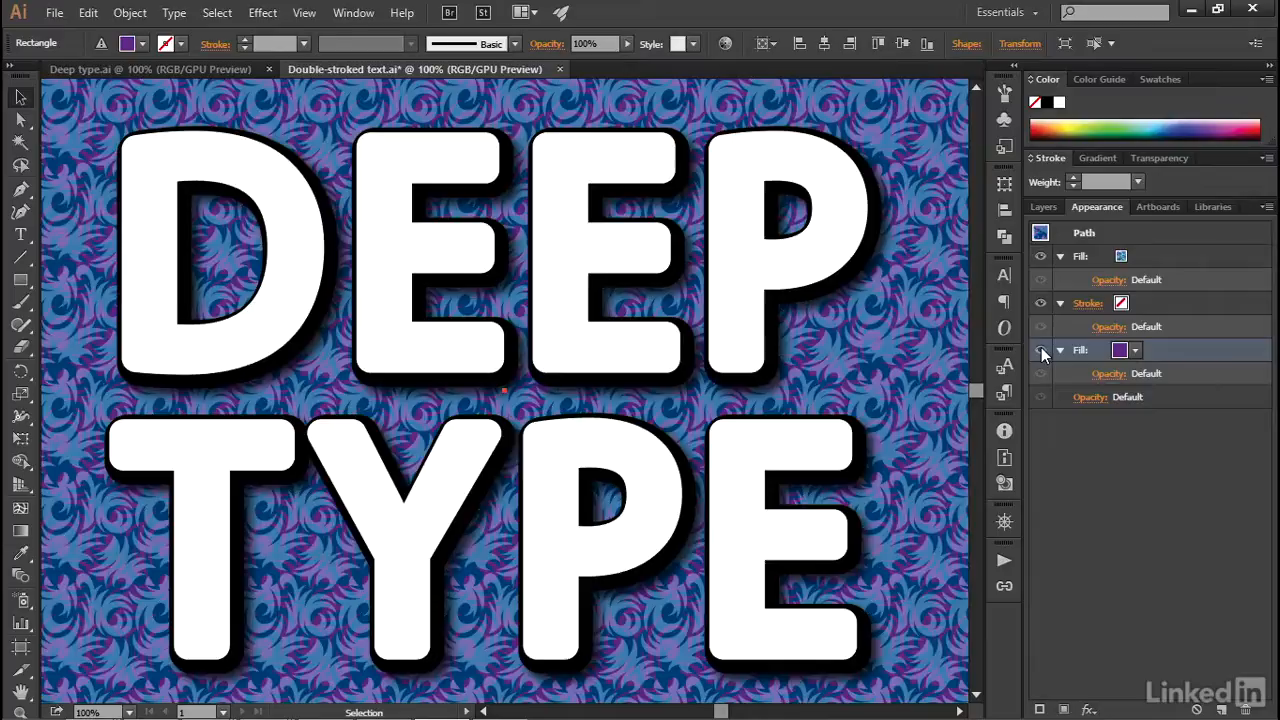
- Open the Vonster Patterns swatch library for the rectangle's top patterned fill
{"action": "left_click", "coordinate": [1137, 254]}
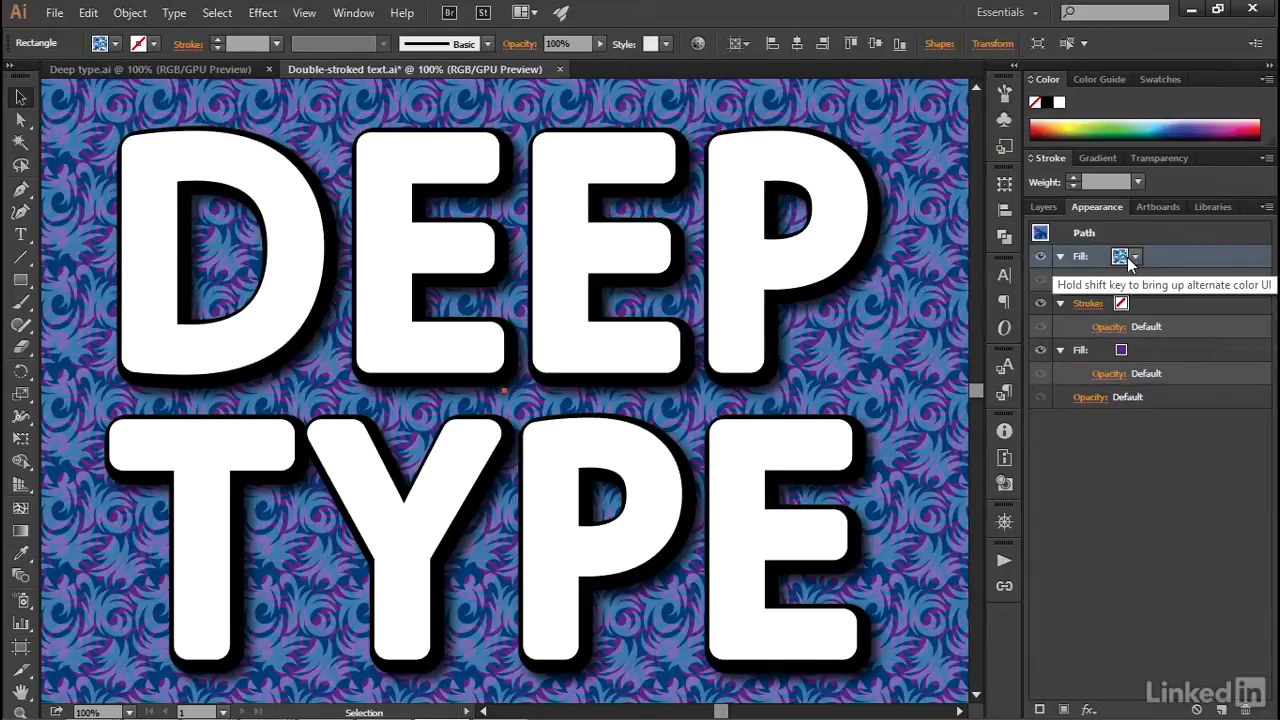
{"action": "left_click", "coordinate": [1130, 260]}
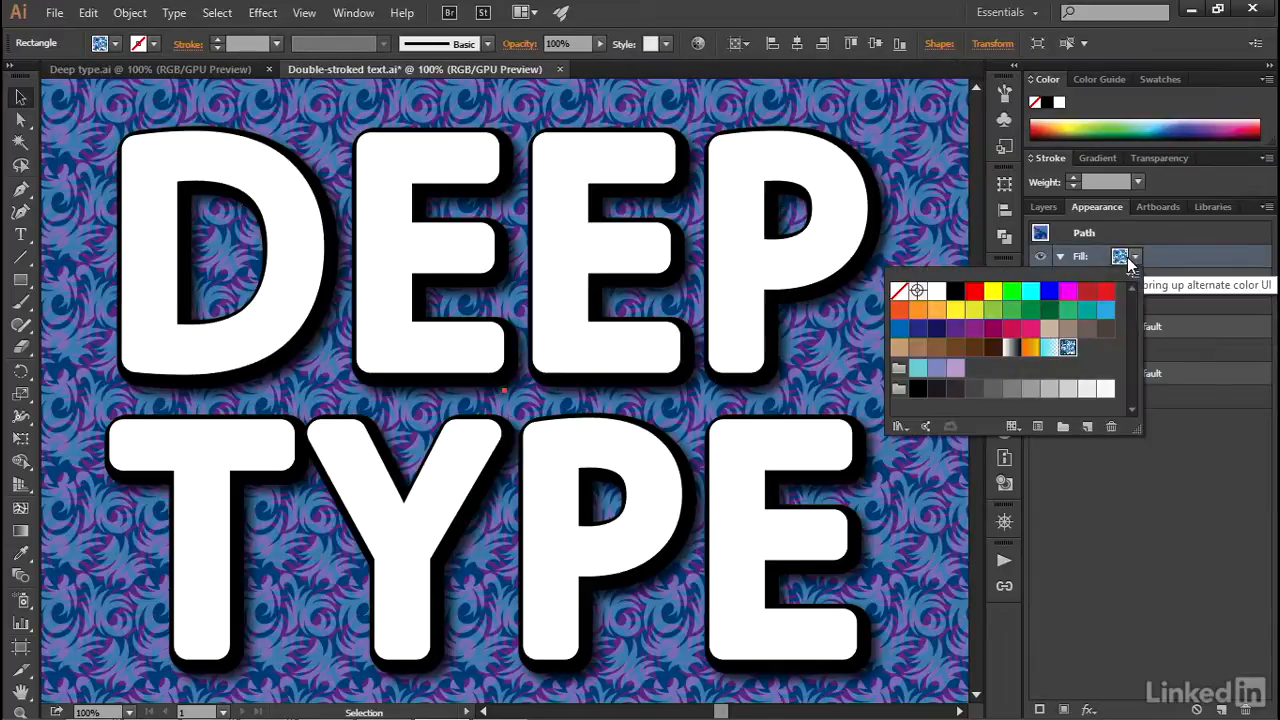
{"action": "left_click", "coordinate": [900, 428]}
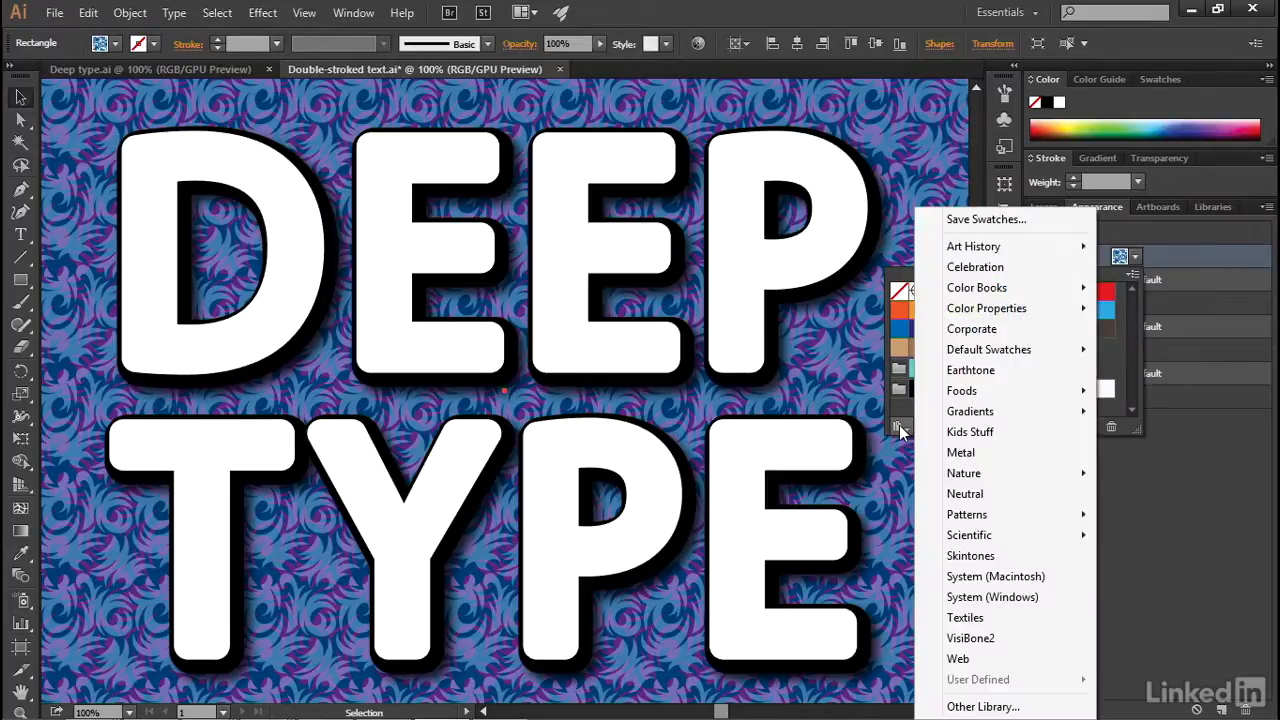
{"action": "mouse_move", "coordinate": [1014, 515]}
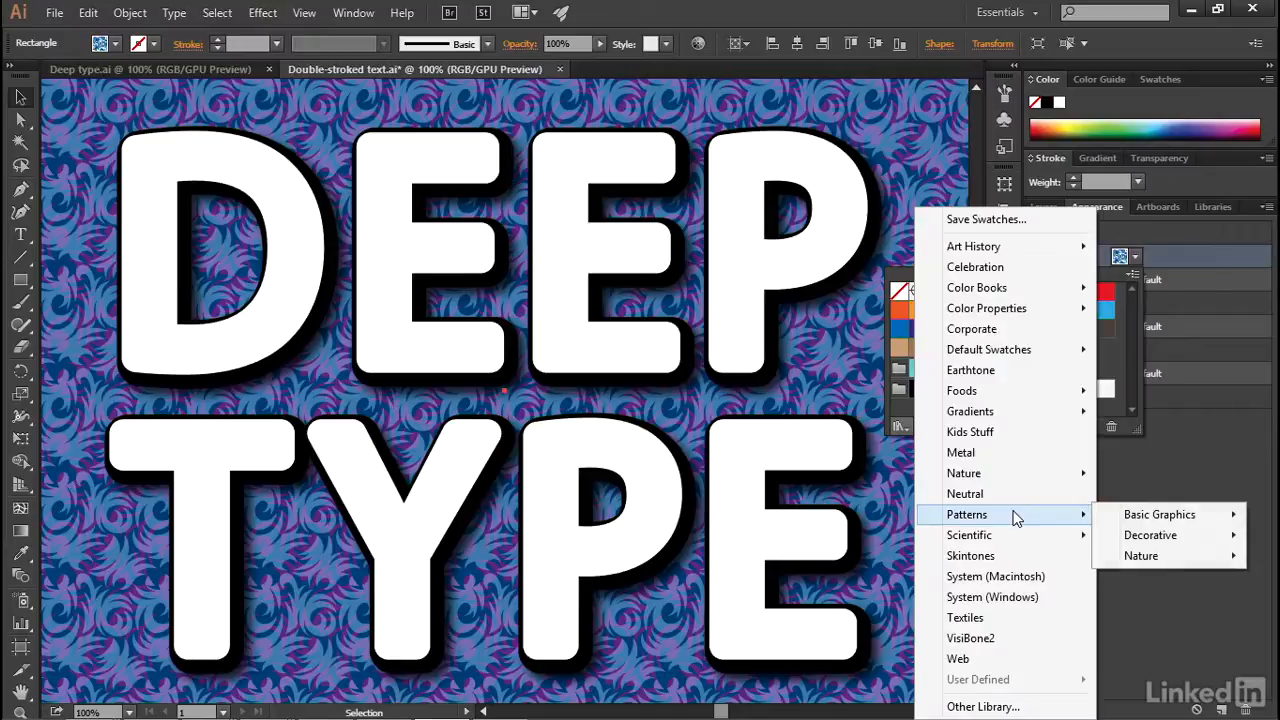
{"action": "mouse_move", "coordinate": [1187, 538]}
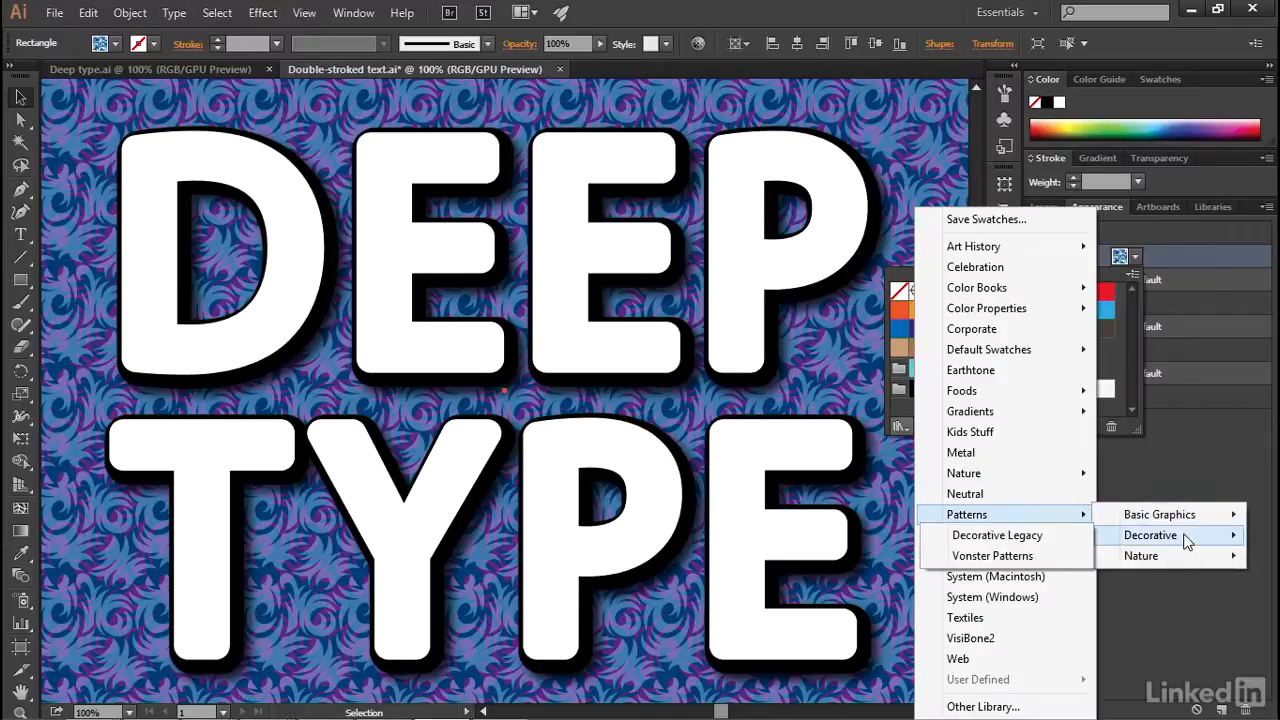
{"action": "left_click", "coordinate": [1041, 558]}
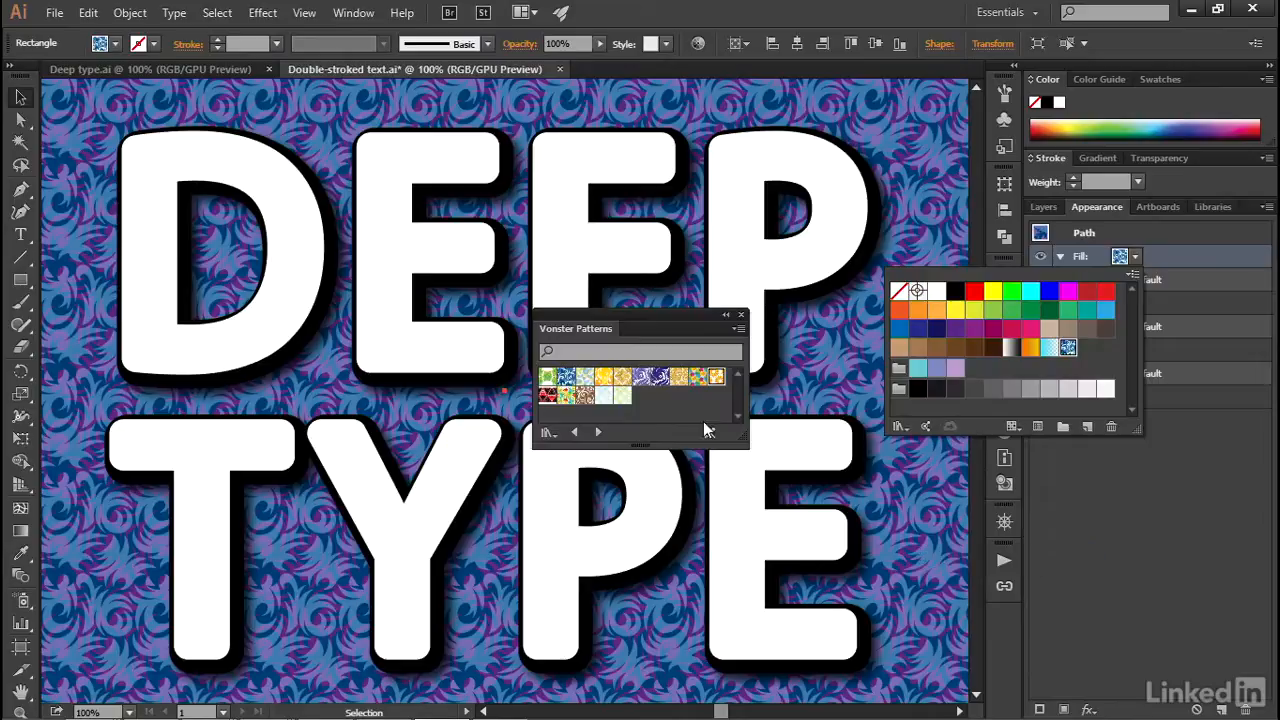
- Apply the Coronation pattern to the background rectangle's top fill and check it by hiding and reshowing the purple fill
{"action": "left_click", "coordinate": [740, 333]}
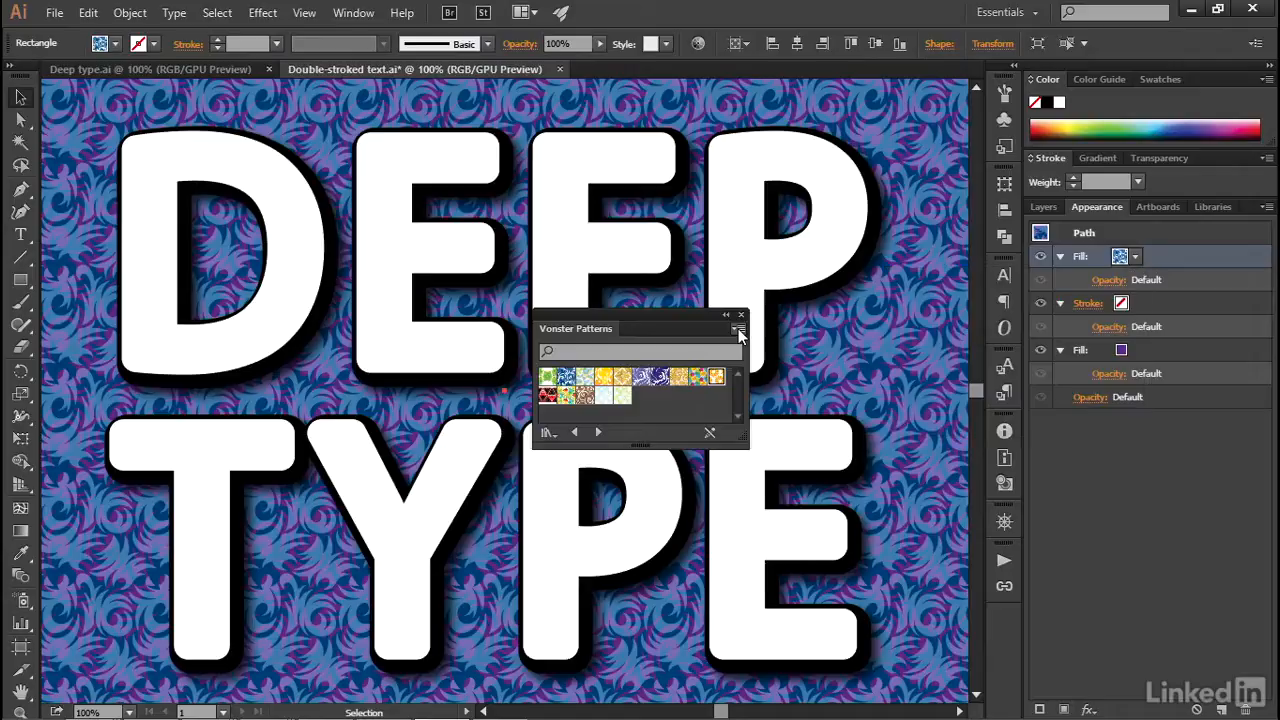
{"action": "left_click", "coordinate": [739, 331]}
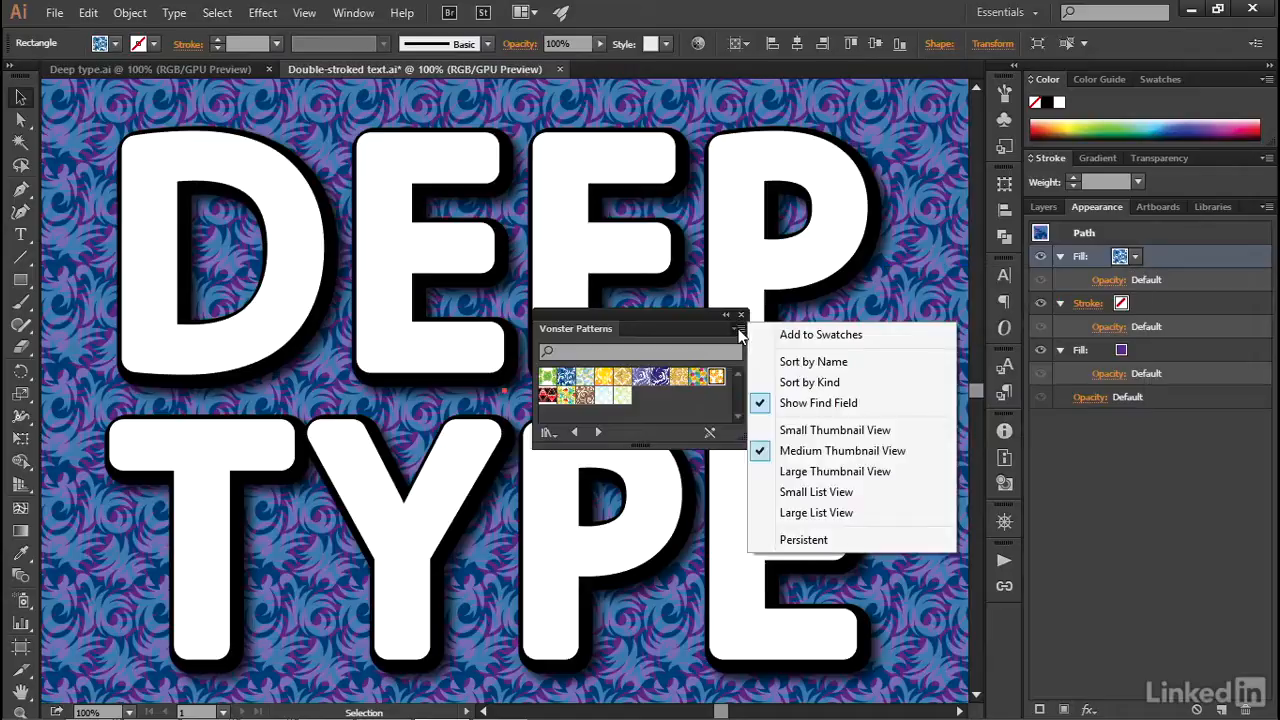
{"action": "left_click", "coordinate": [825, 458]}
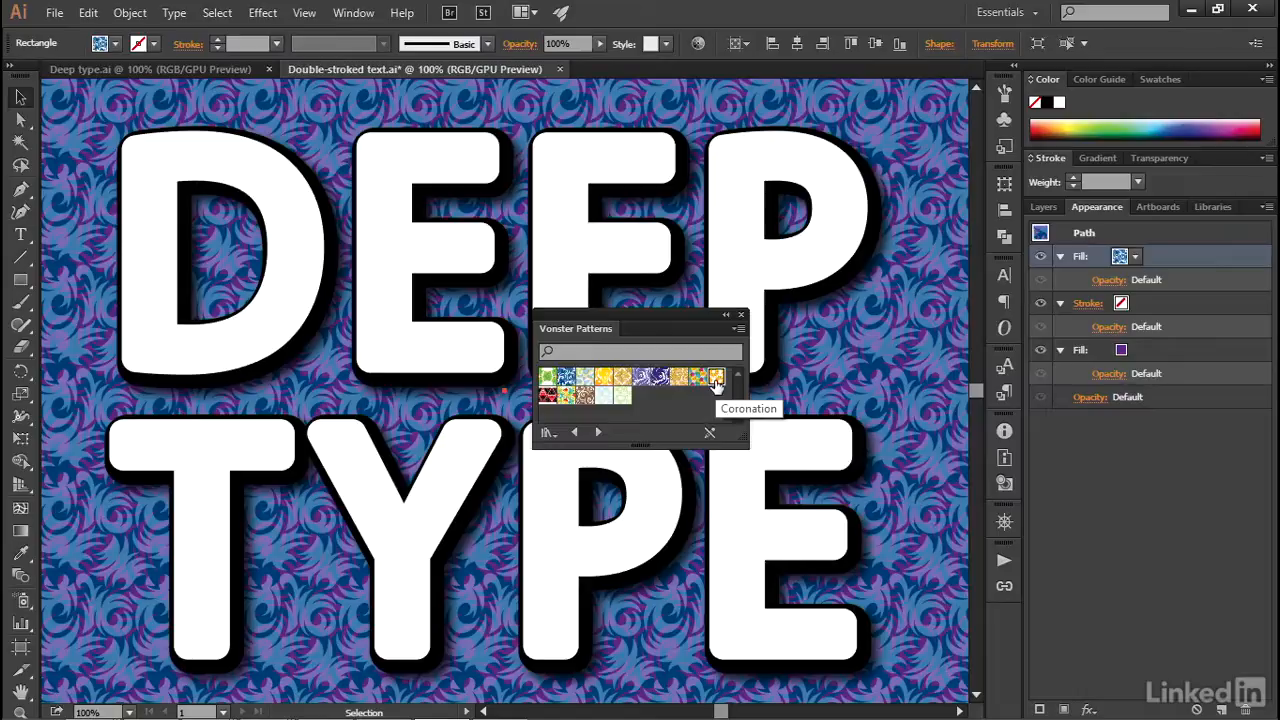
{"action": "left_click", "coordinate": [716, 379]}
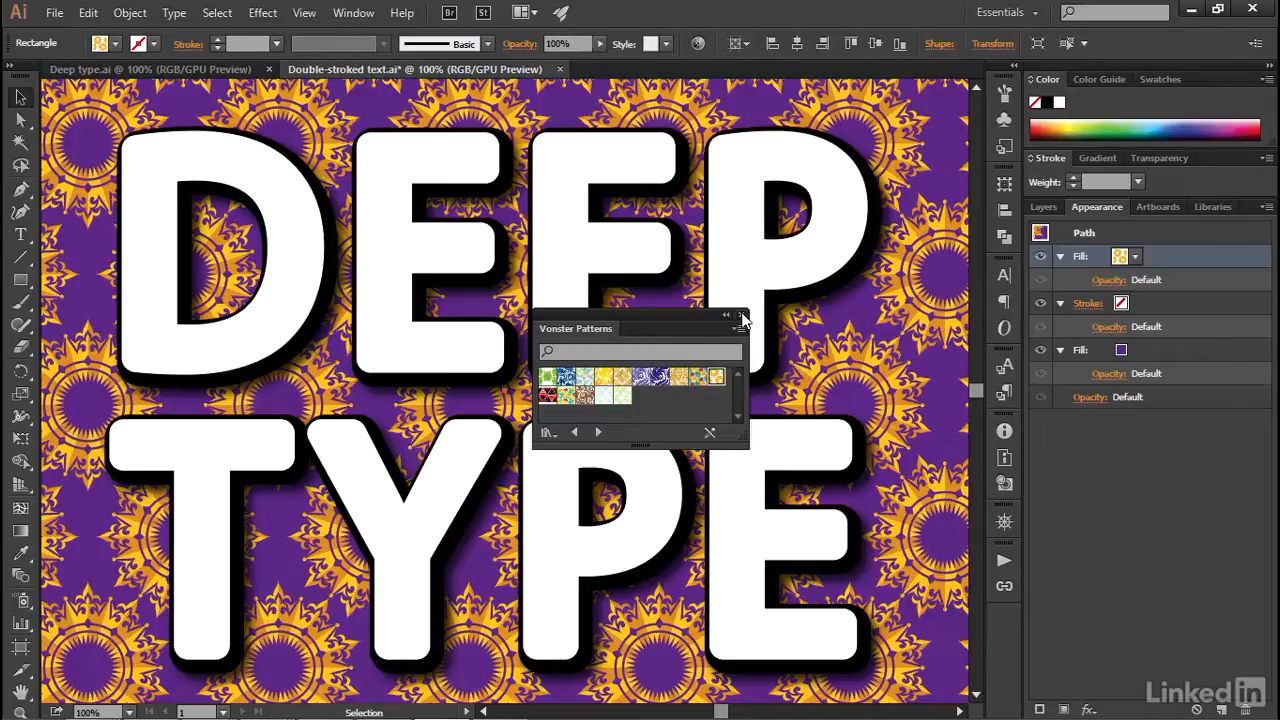
{"action": "left_click", "coordinate": [740, 316]}
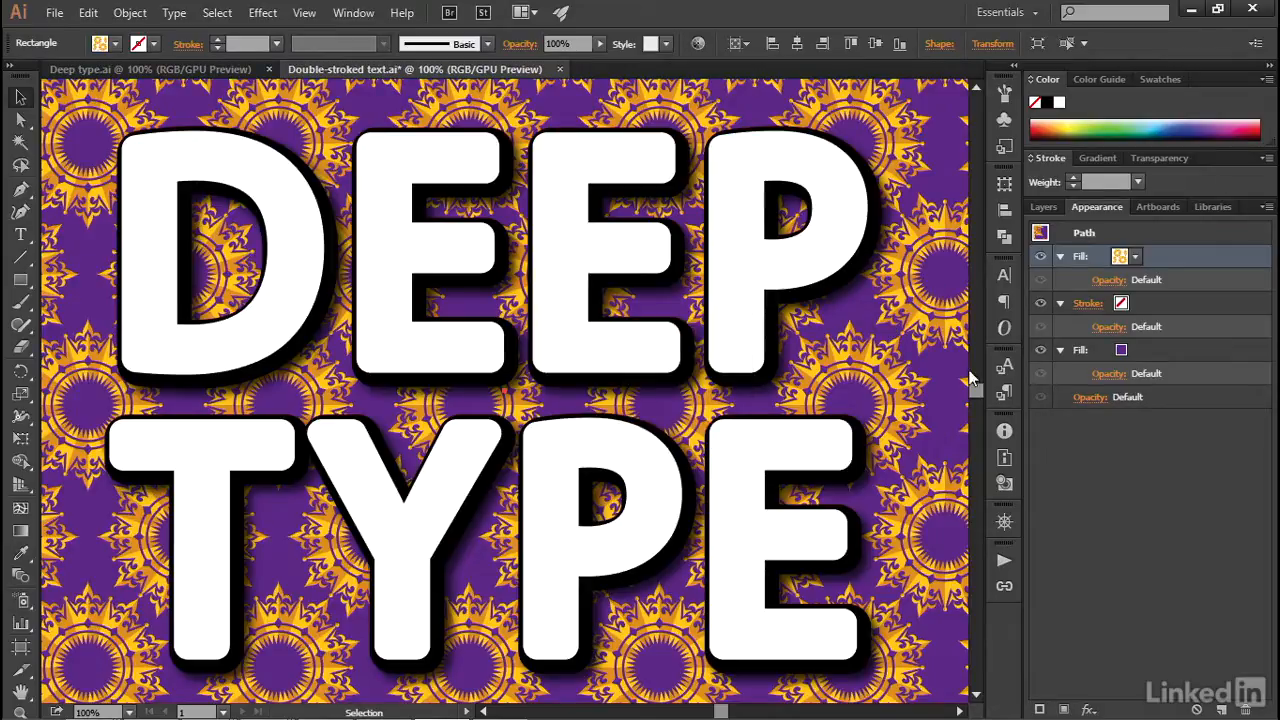
{"action": "left_click", "coordinate": [1043, 350]}
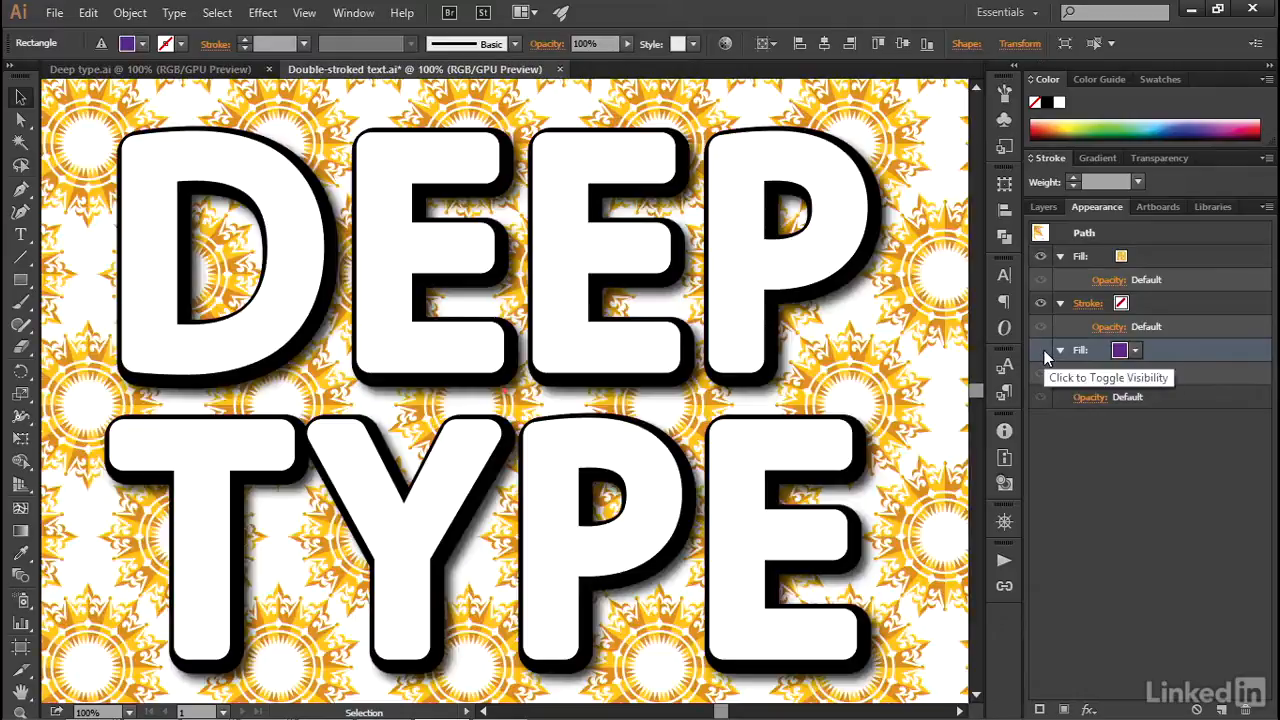
{"action": "left_click", "coordinate": [1043, 350]}
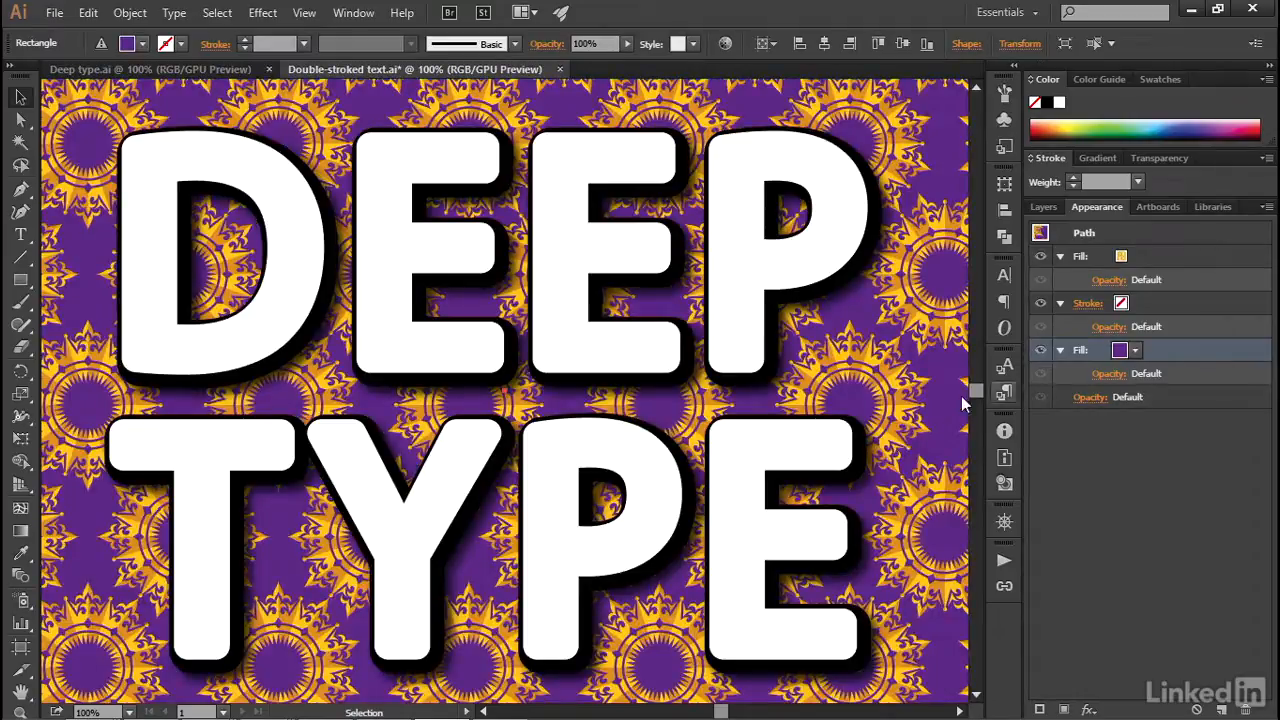
- Select the DEEP TYPE text and examine its letters with the white fill hidden and shown again
{"action": "left_click", "coordinate": [737, 365]}
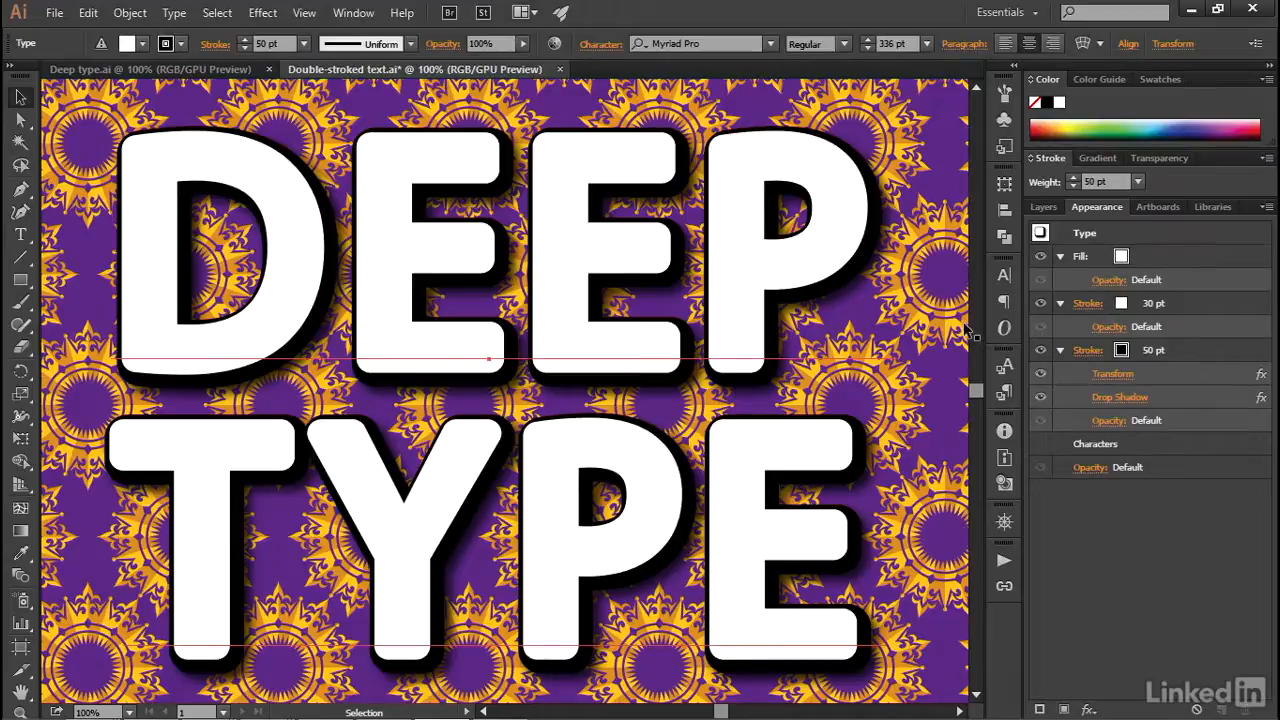
{"action": "left_click", "coordinate": [1176, 254]}
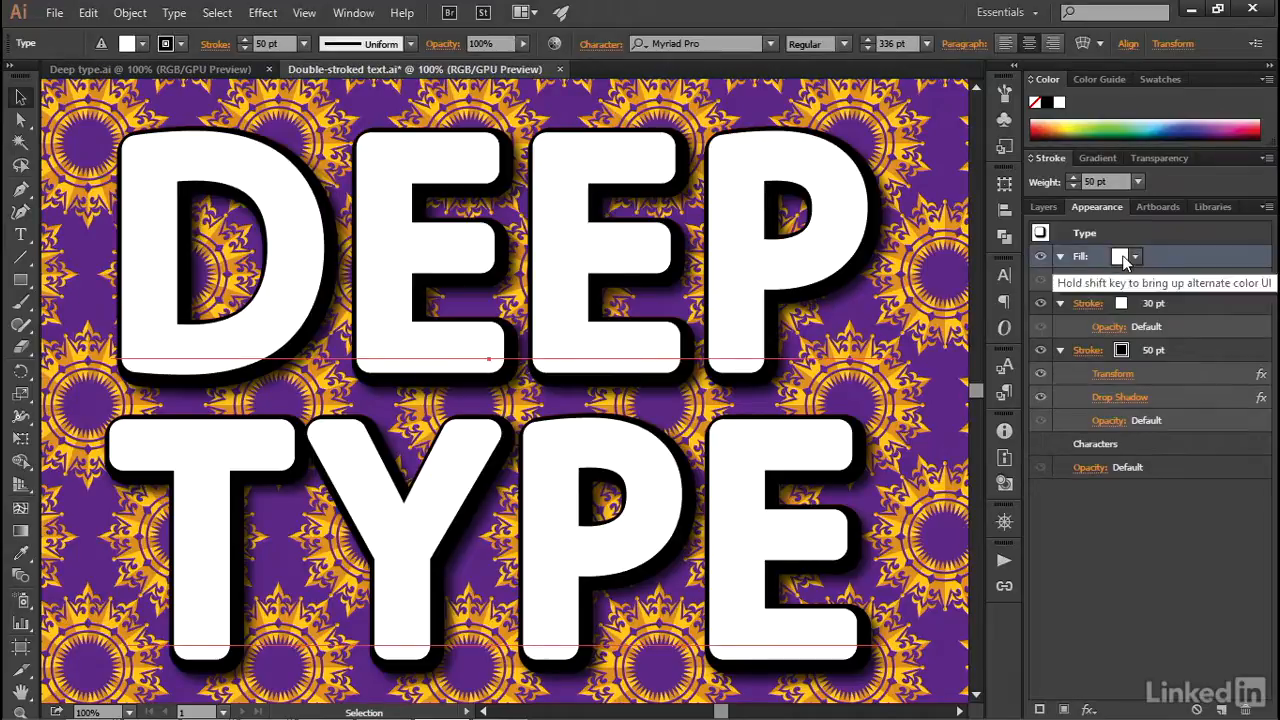
{"action": "left_click", "coordinate": [1040, 257]}
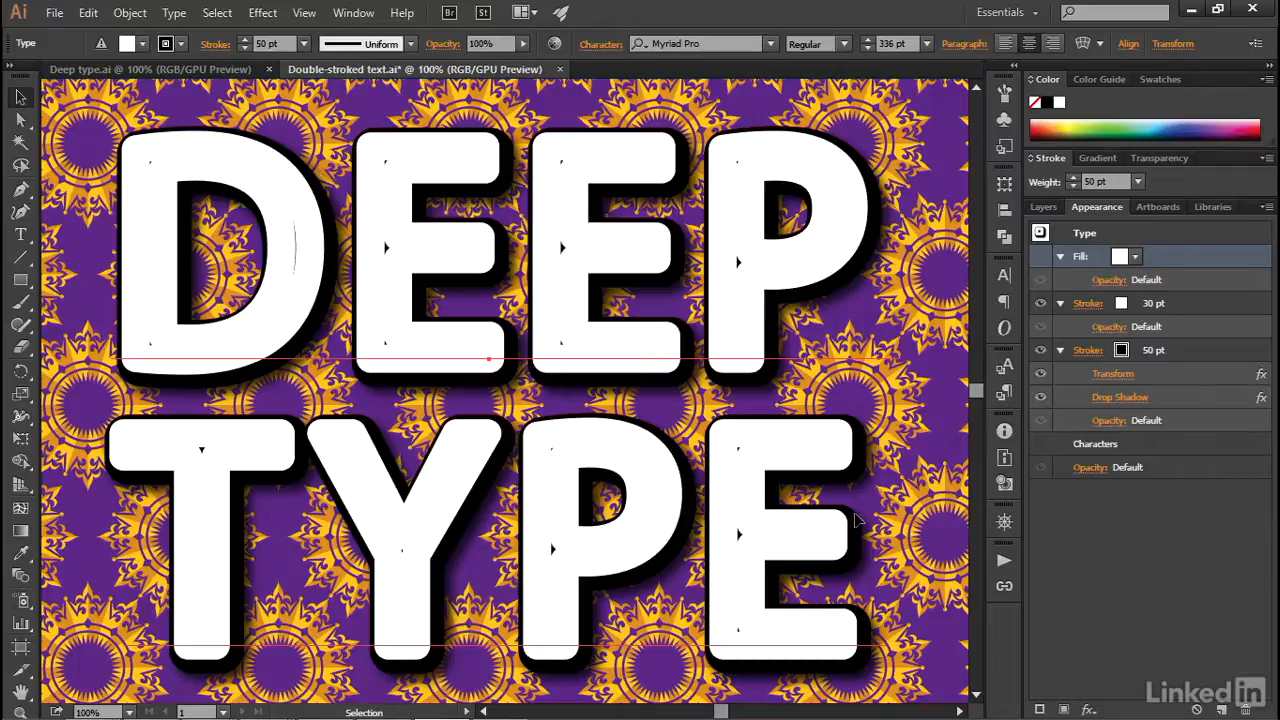
{"action": "left_click", "coordinate": [1040, 258]}
- Add a new fill above the text's white fill and set it to the Coronation pattern
{"action": "key", "text": "ctrl+slash"}
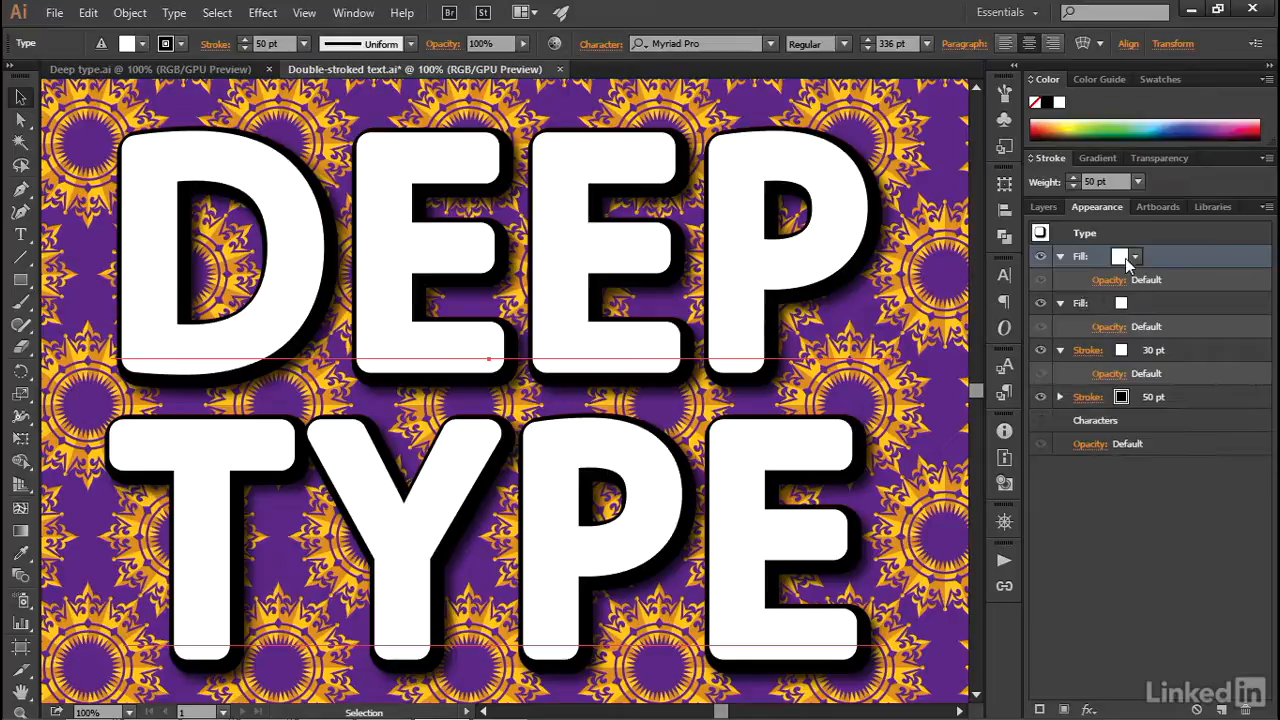
{"action": "left_click", "coordinate": [1136, 258]}
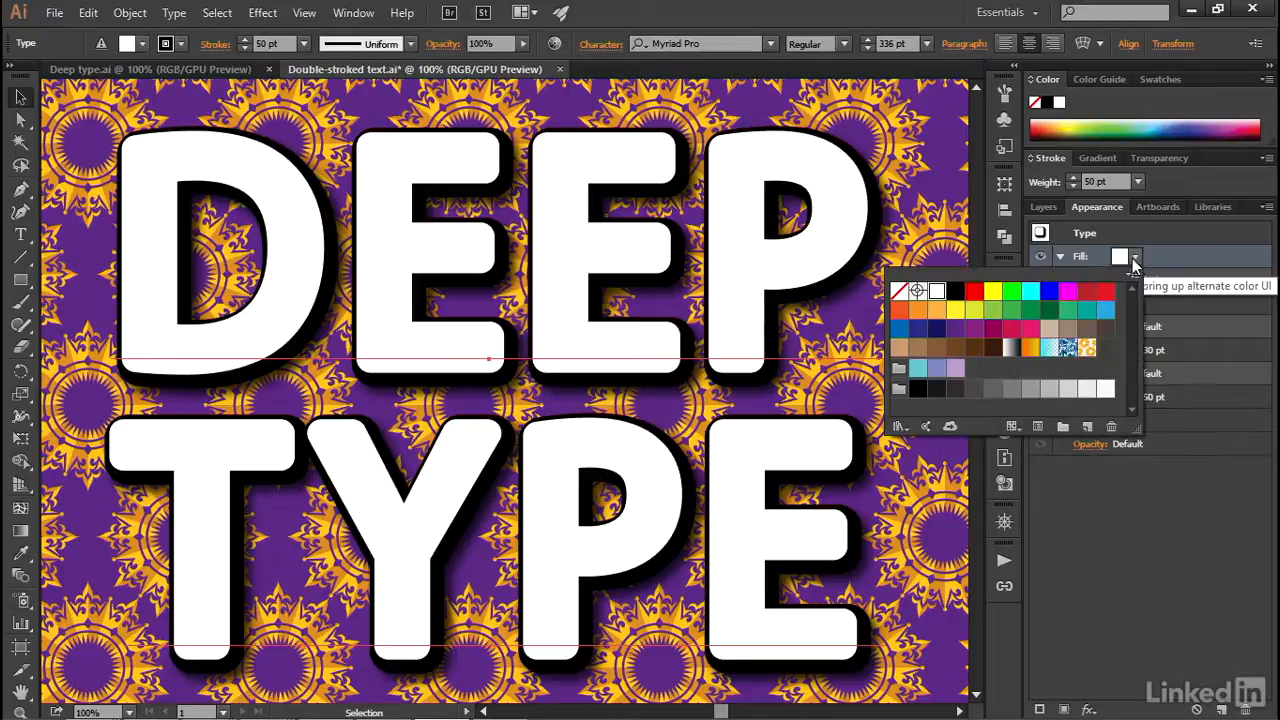
{"action": "left_click", "coordinate": [1086, 352]}
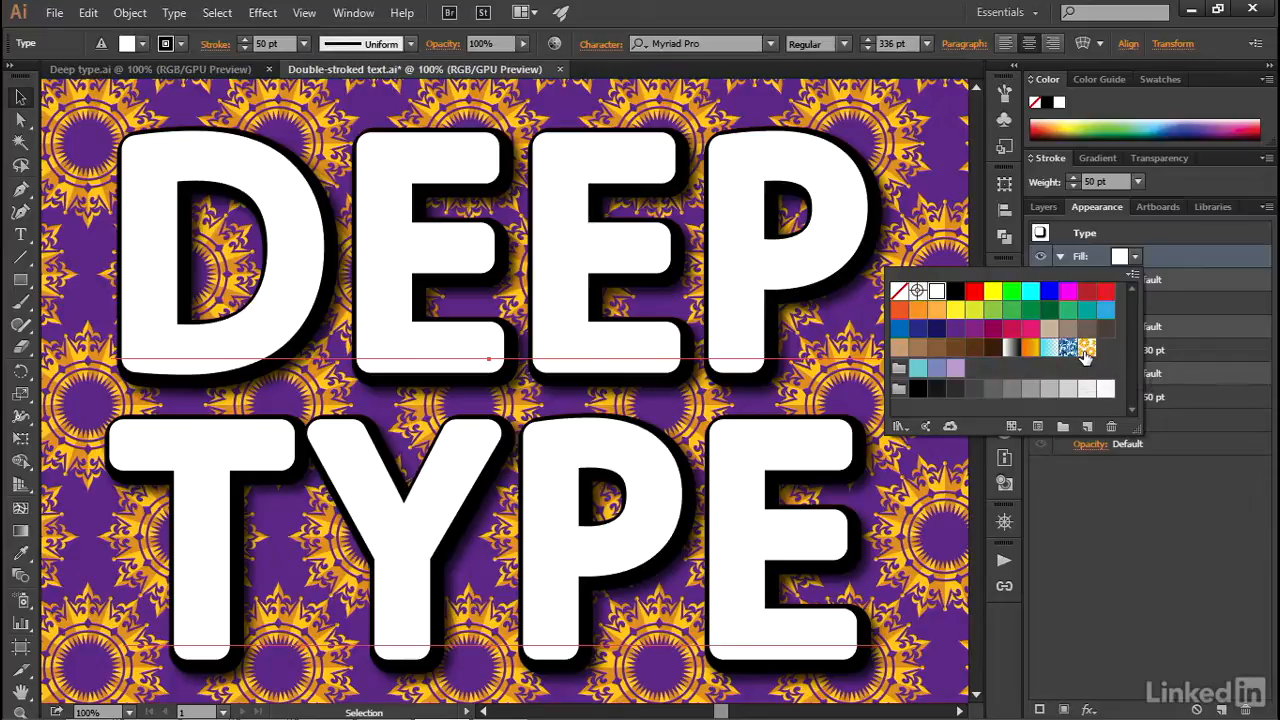
{"action": "left_click", "coordinate": [1194, 471]}
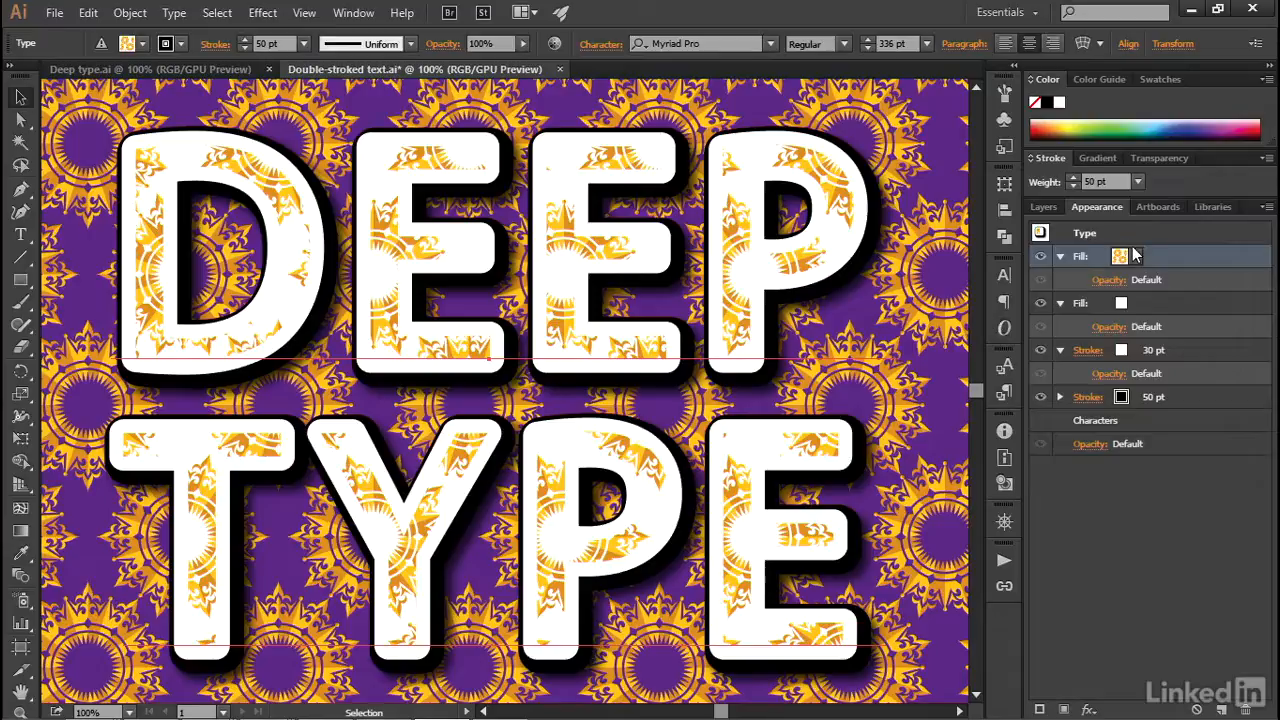
- Add a Coronation-patterned 30 pt stroke above the text's white 30 pt stroke and move the text slightly right and down
{"action": "left_click", "coordinate": [1187, 350]}
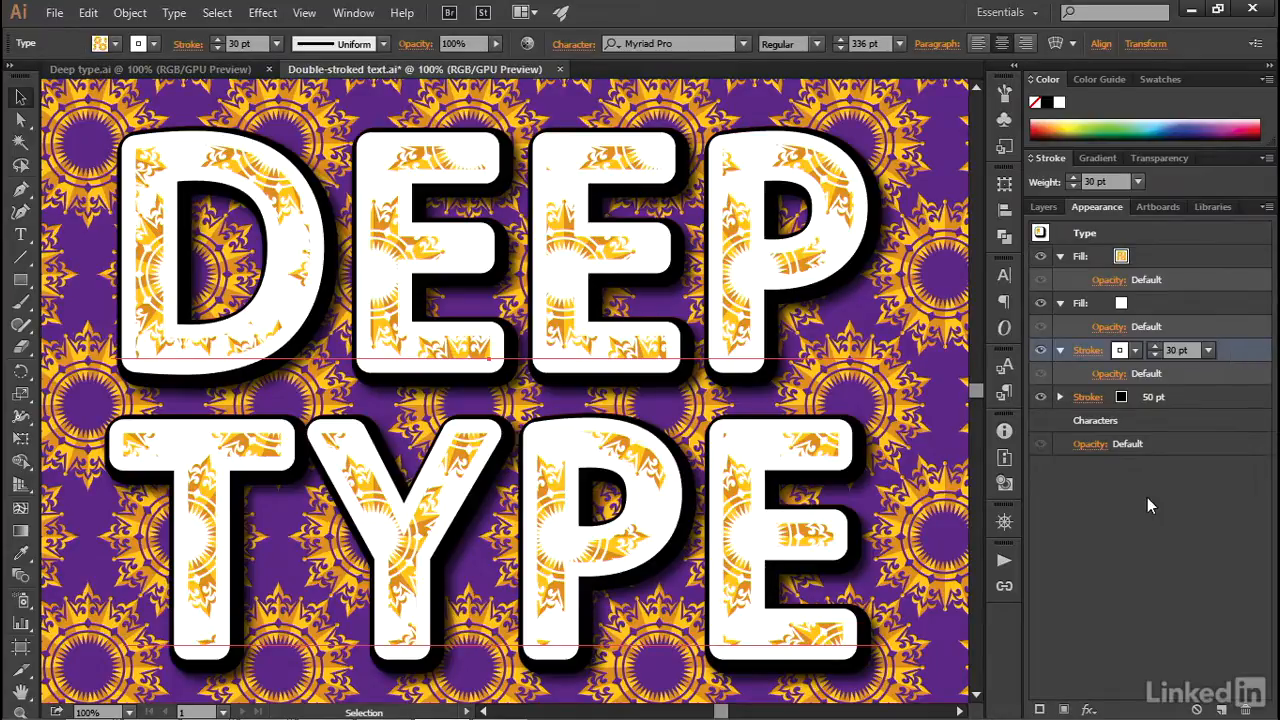
{"action": "left_click", "coordinate": [1041, 709]}
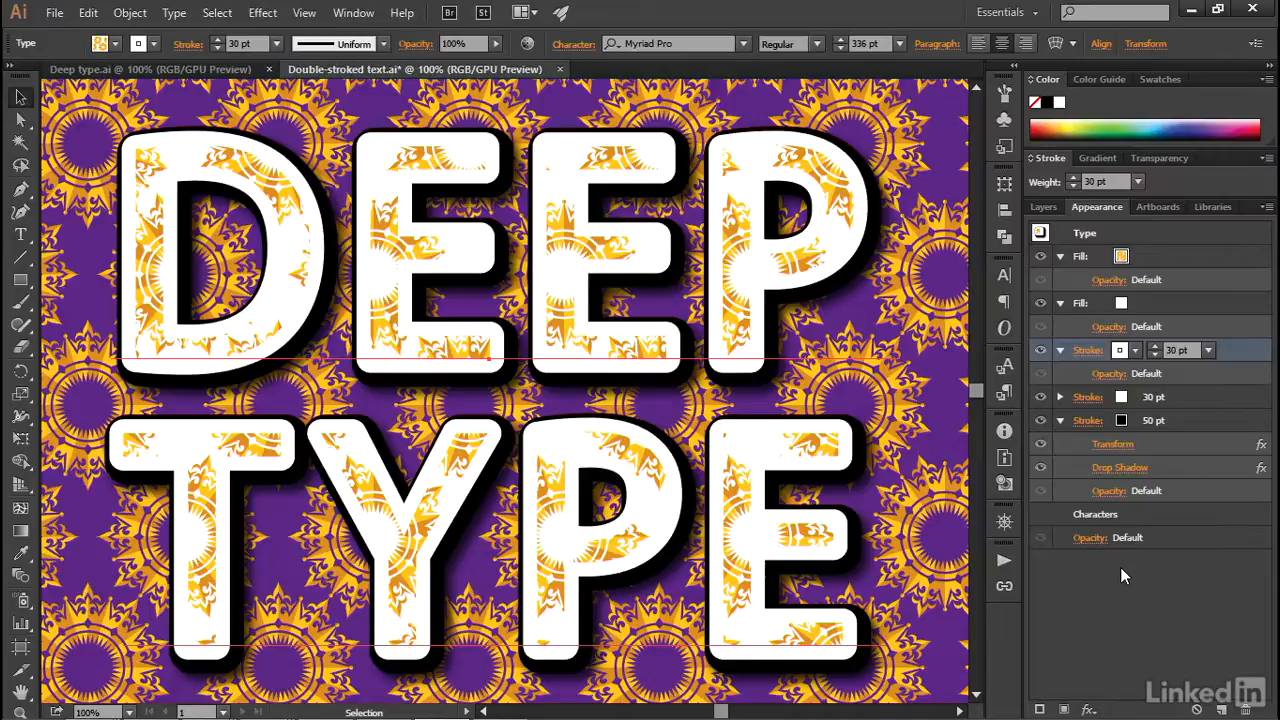
{"action": "left_click", "coordinate": [1123, 352]}
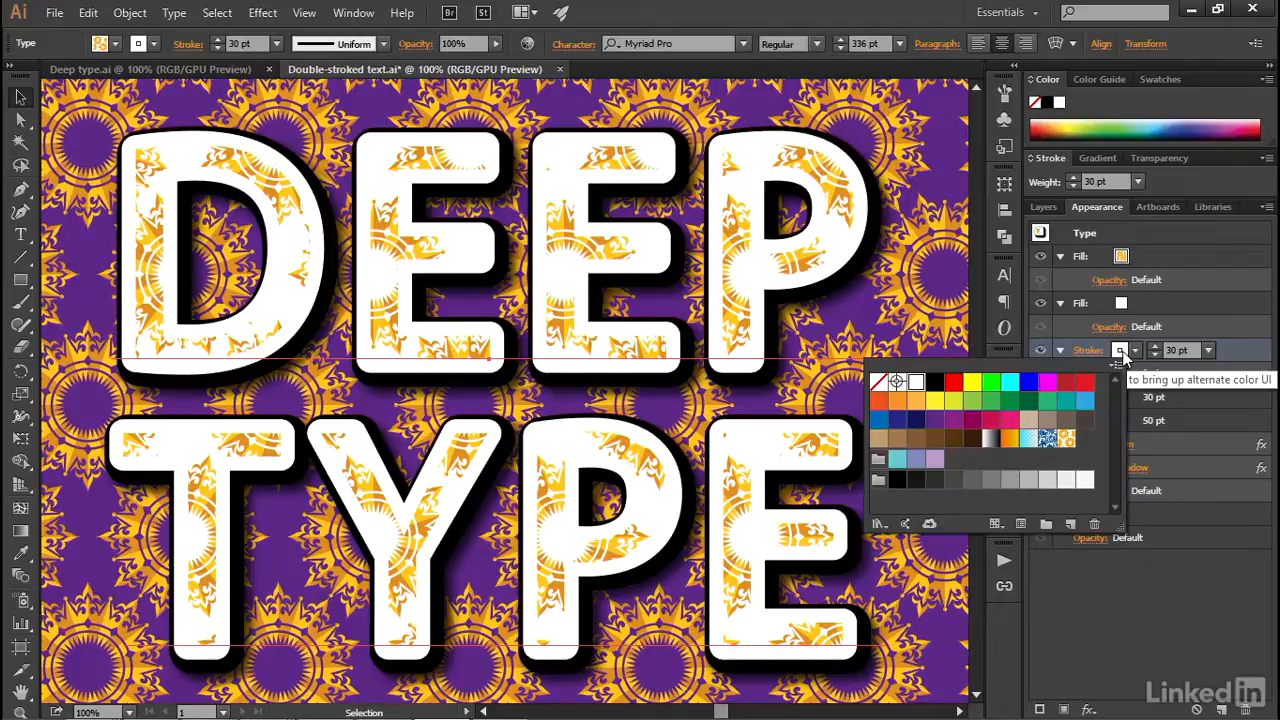
{"action": "left_click", "coordinate": [1066, 440]}
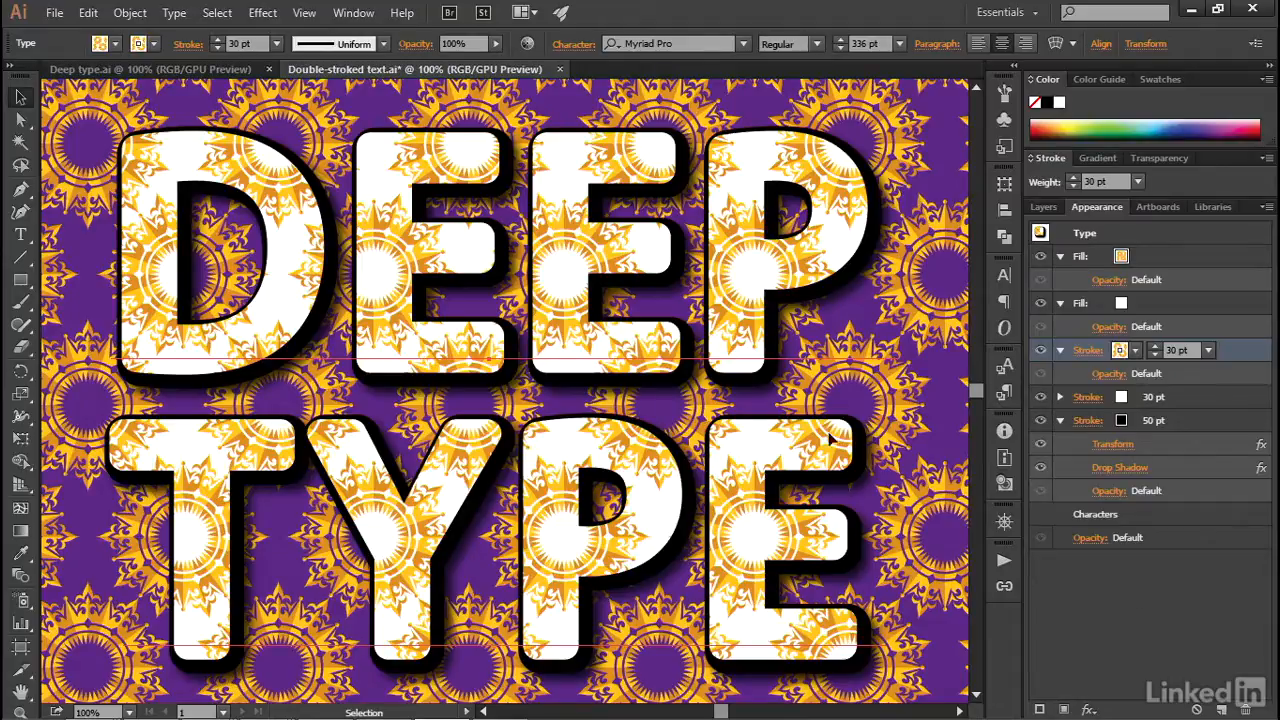
{"action": "left_click_drag", "start_coordinate": [438, 348], "coordinate": [490, 362]}
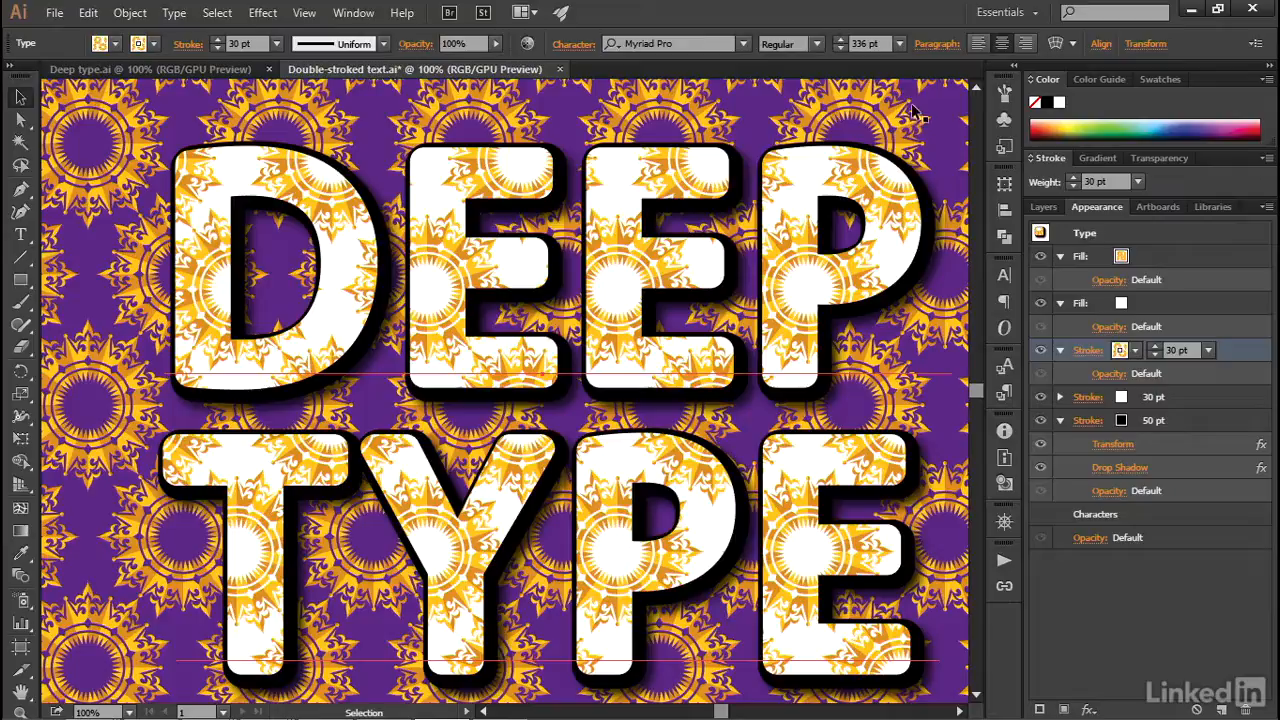
- Set the transform behaviour to Transform Object Only so that moving the text leaves its patterns in place
{"action": "left_click", "coordinate": [1136, 45]}
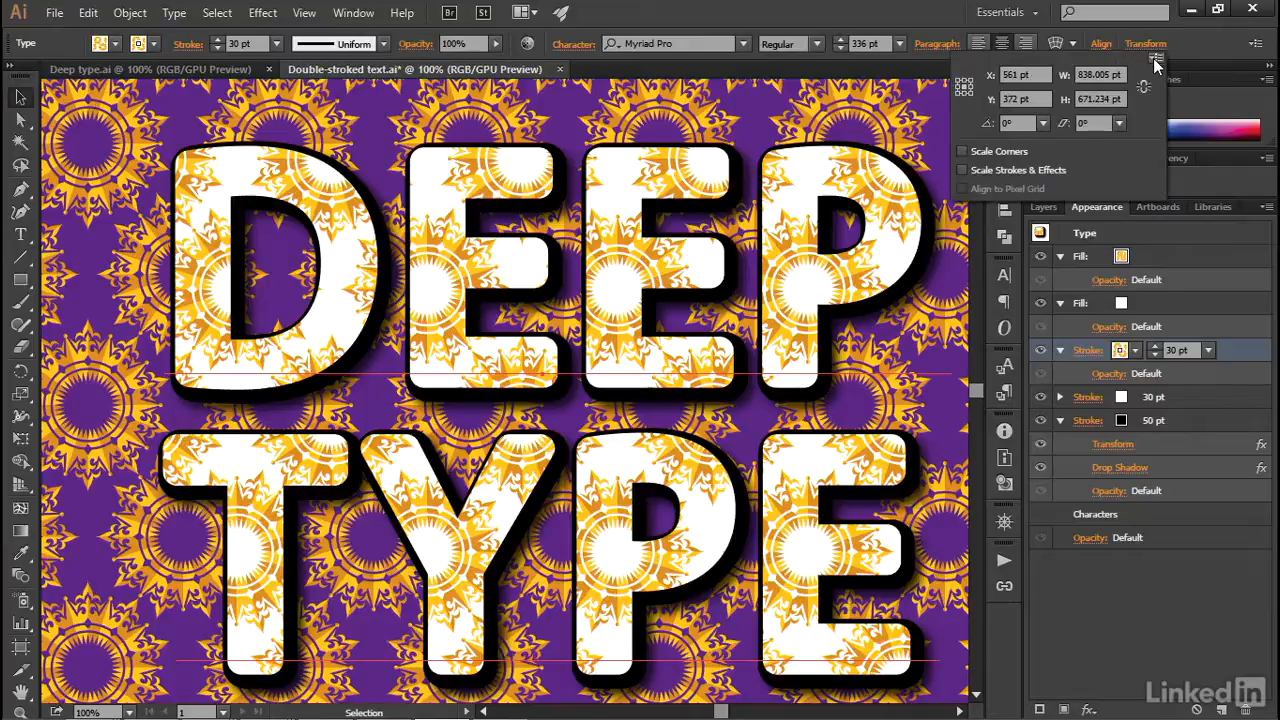
{"action": "left_click", "coordinate": [1156, 62]}
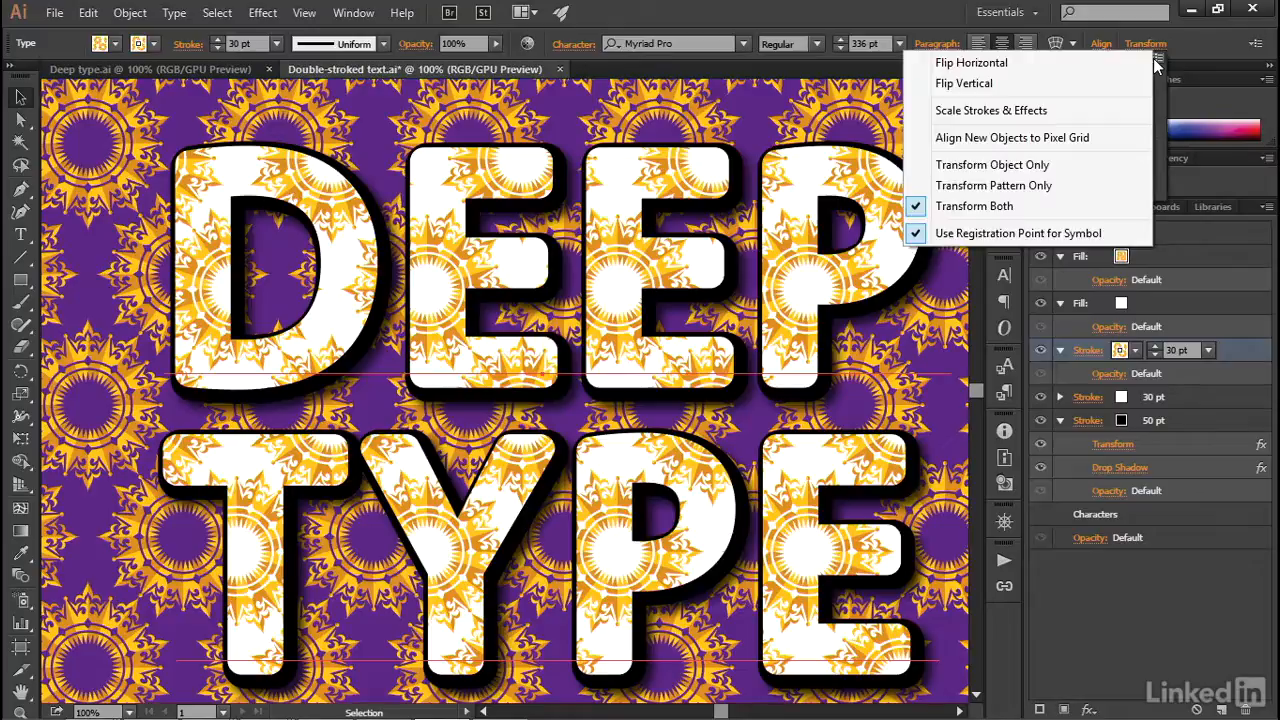
{"action": "left_click", "coordinate": [1053, 165]}
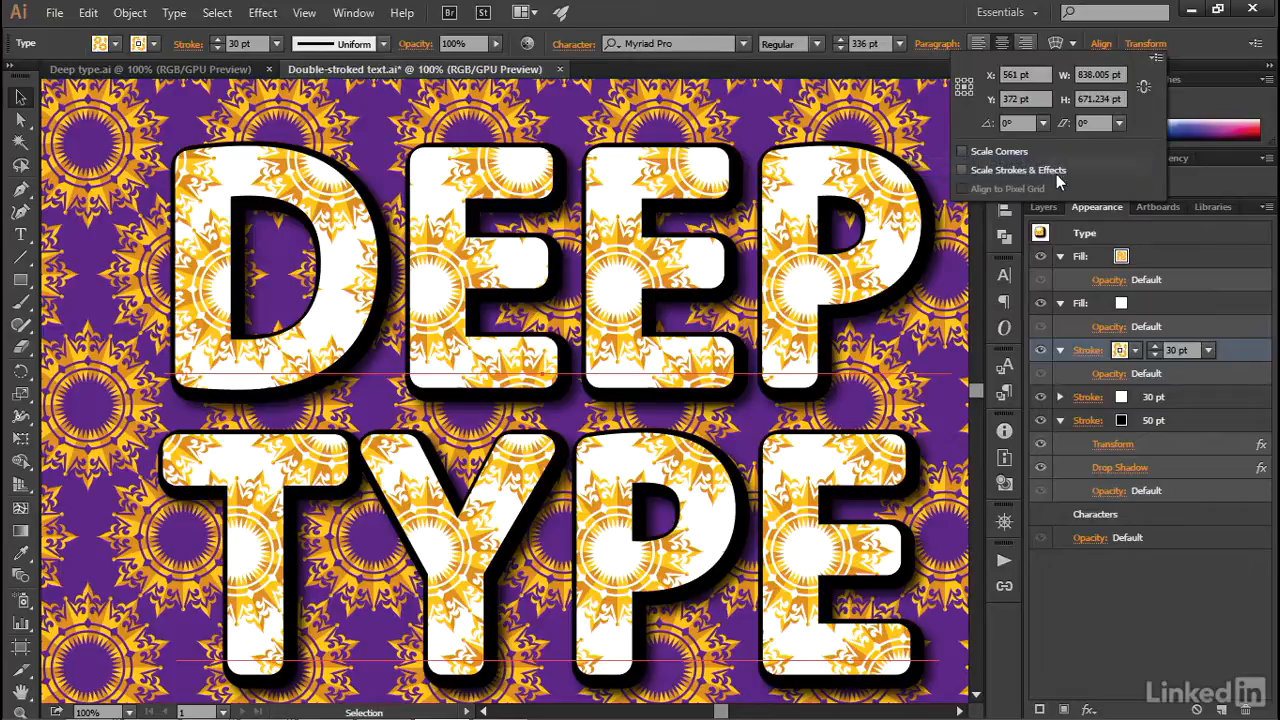
{"action": "left_click", "coordinate": [804, 235]}
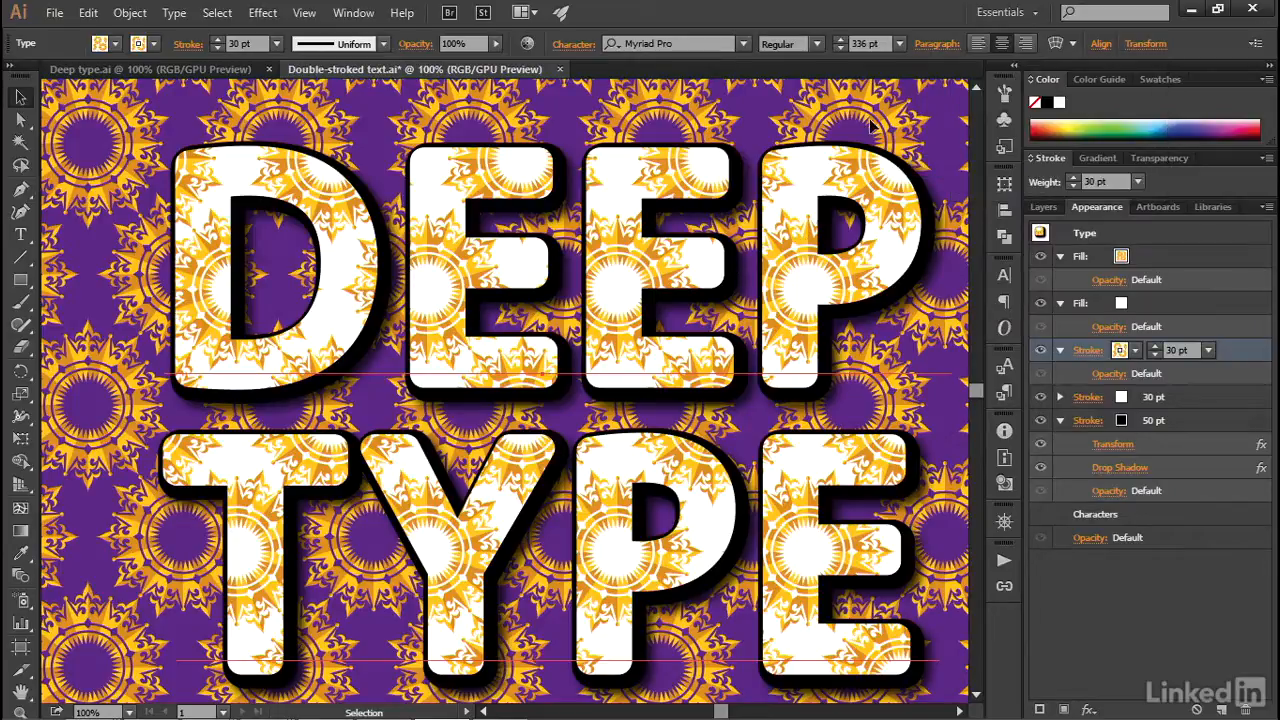
- Undo the text's last move, then test a new move slightly right and down and undo that as well
{"action": "key", "text": "ctrl"}
{"action": "key", "text": "ctrl+z"}
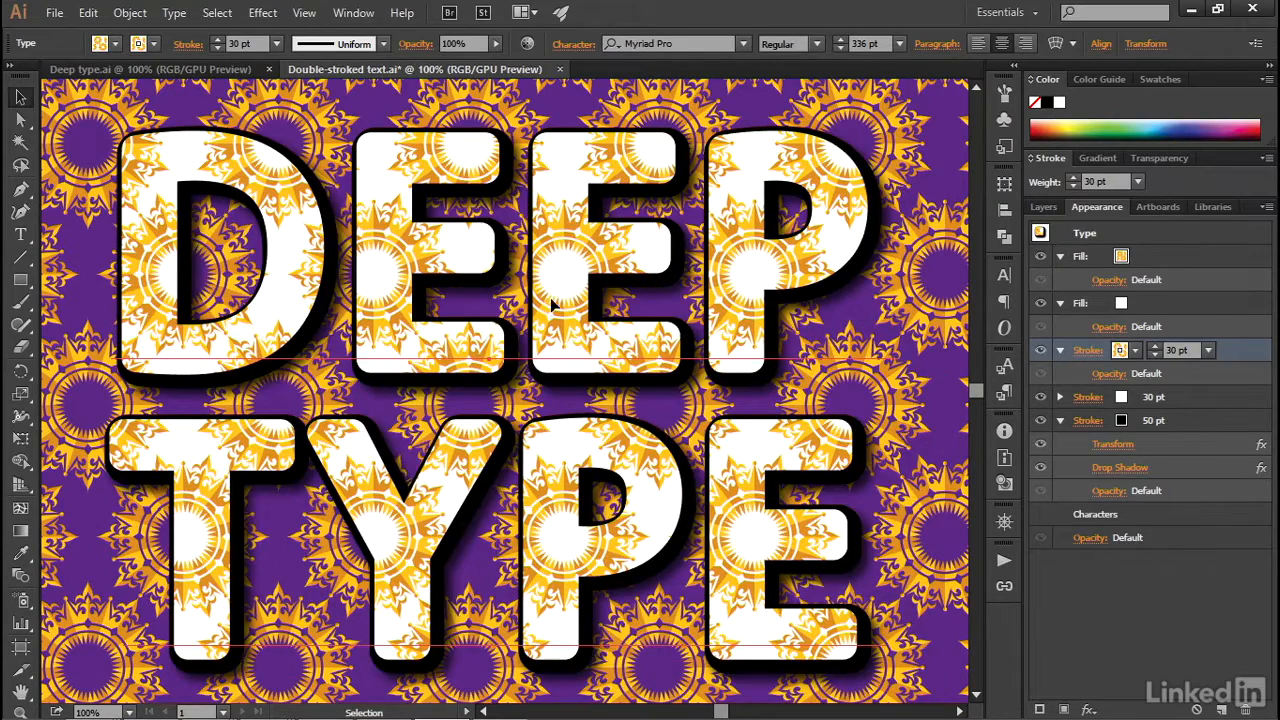
{"action": "left_click_drag", "start_coordinate": [552, 305], "coordinate": [581, 343]}
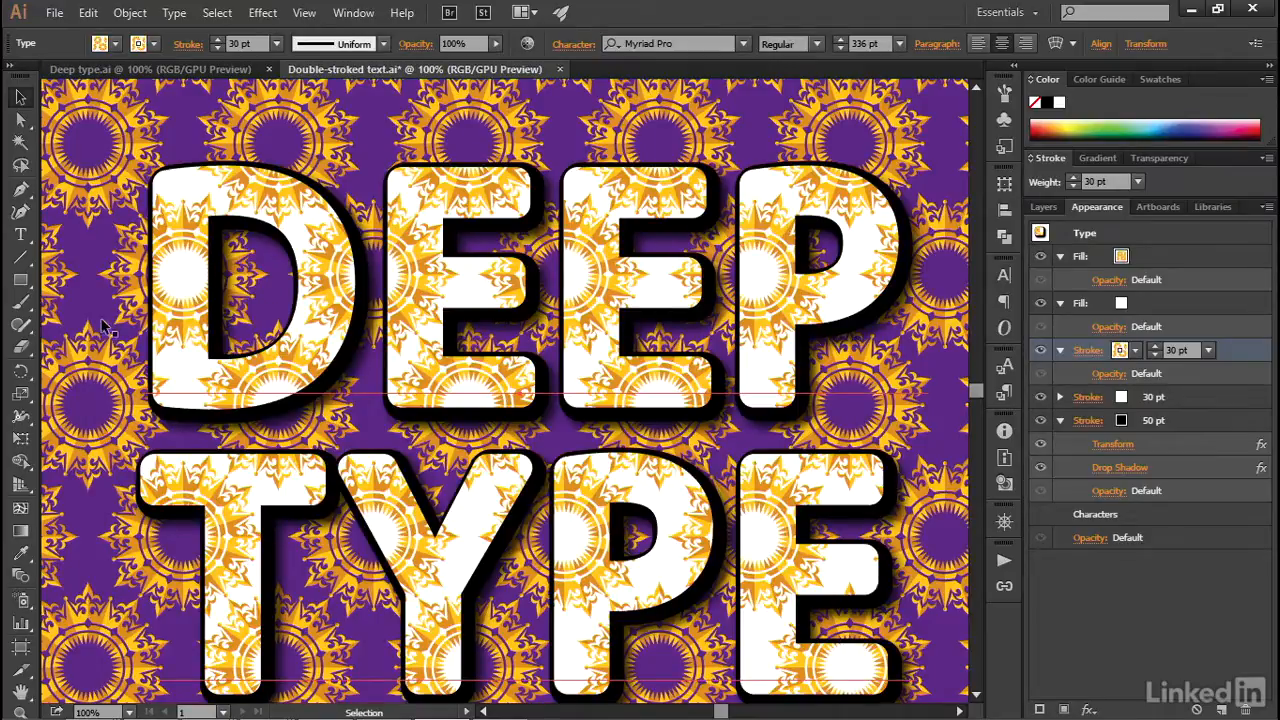
{"action": "key", "text": "ctrl+z"}
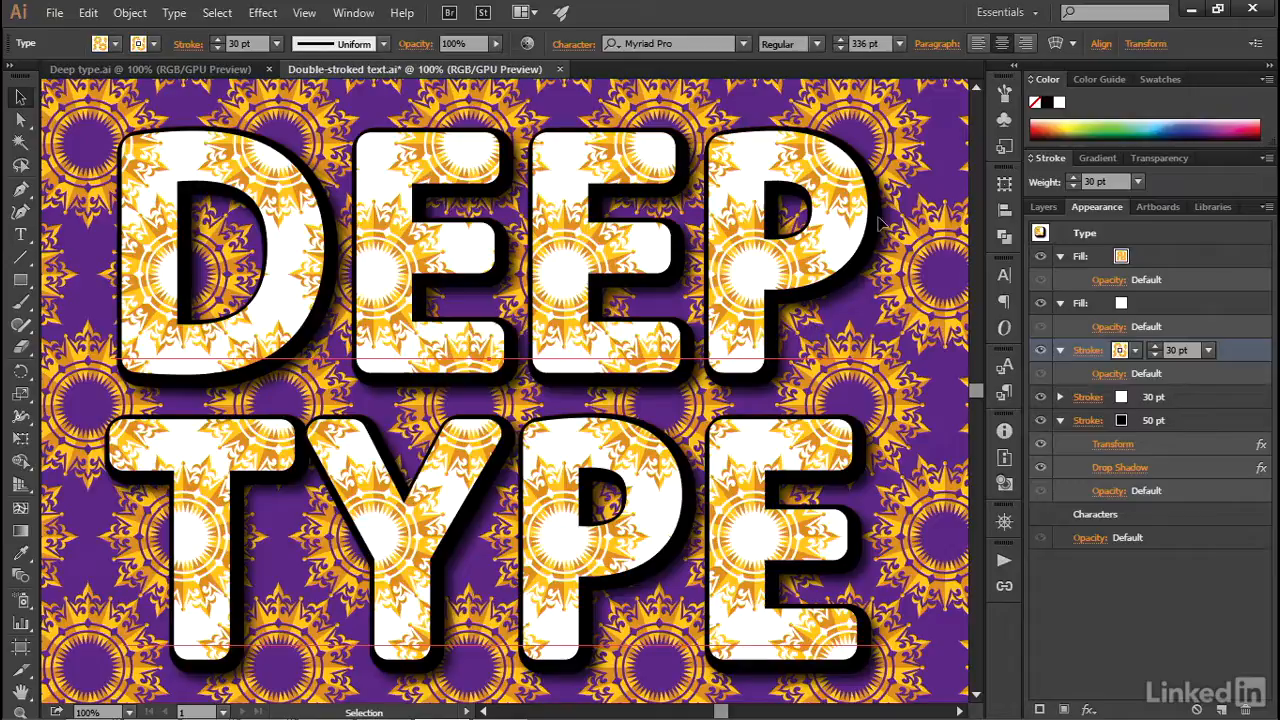
- Duplicate the text's black 50 pt stroke and set the upper copy to the Coronation pattern
{"action": "left_click", "coordinate": [1227, 421]}
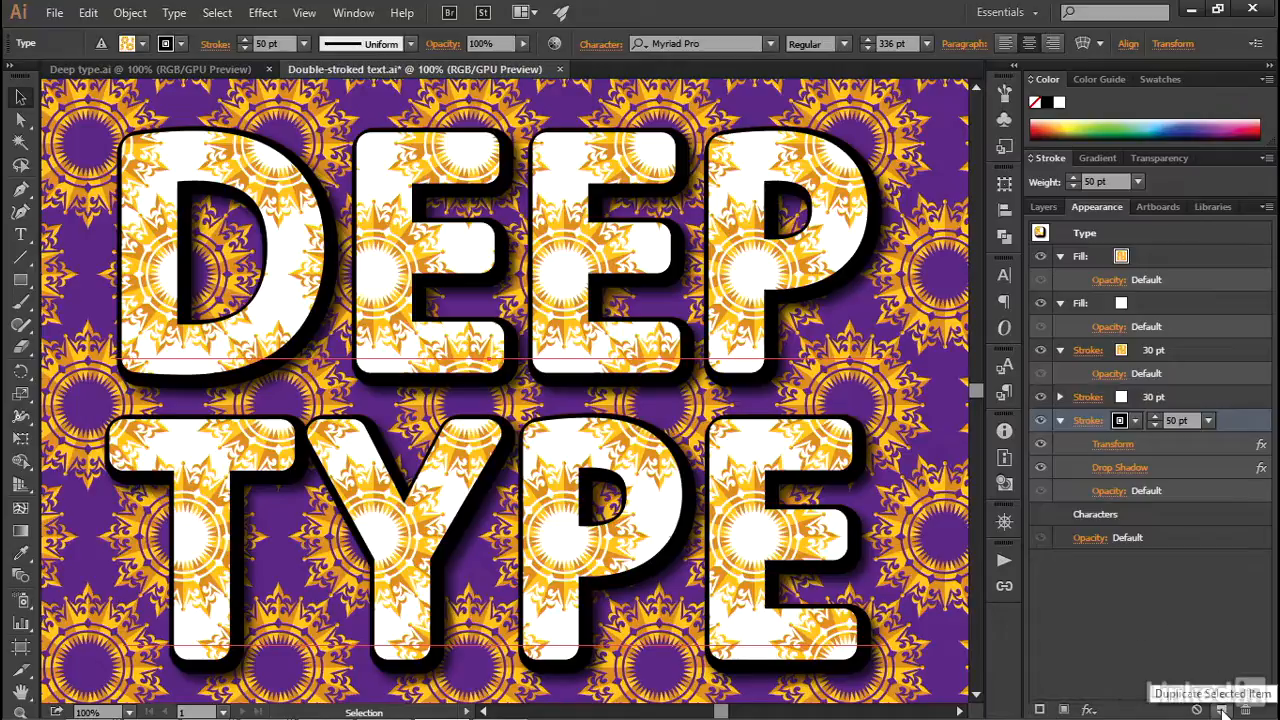
{"action": "left_click", "coordinate": [1222, 710]}
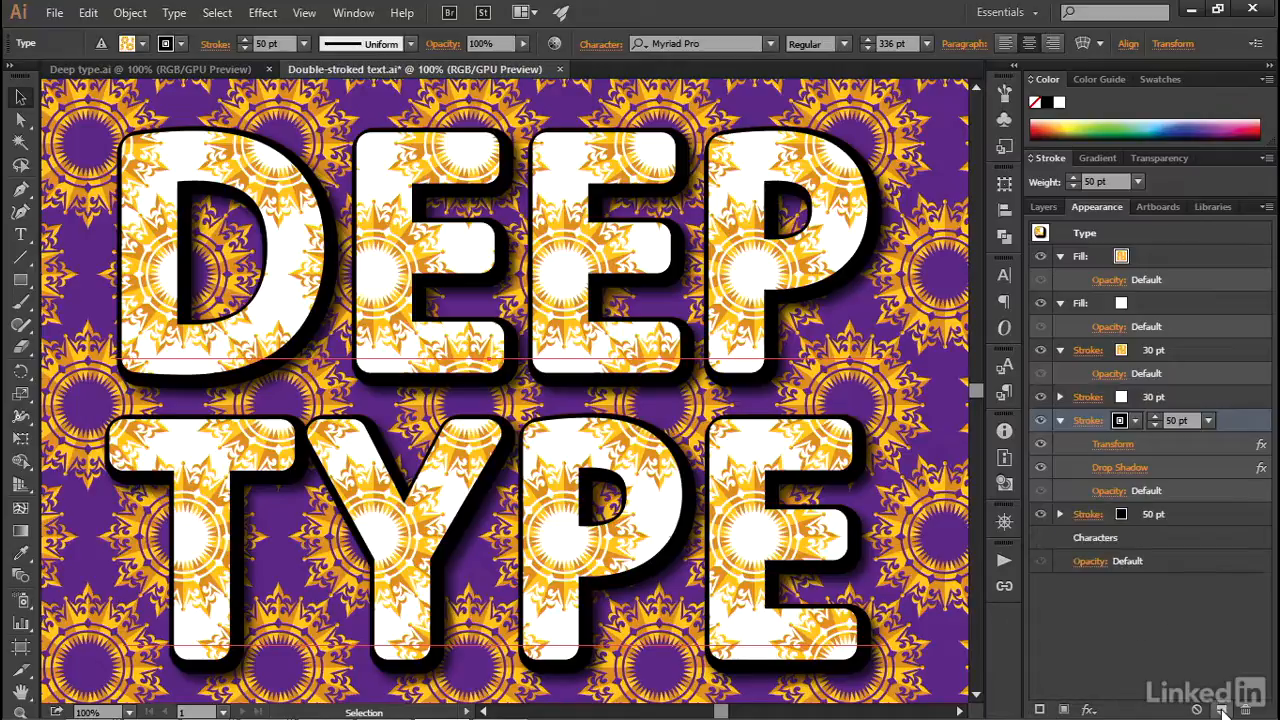
{"action": "left_click", "coordinate": [1136, 422]}
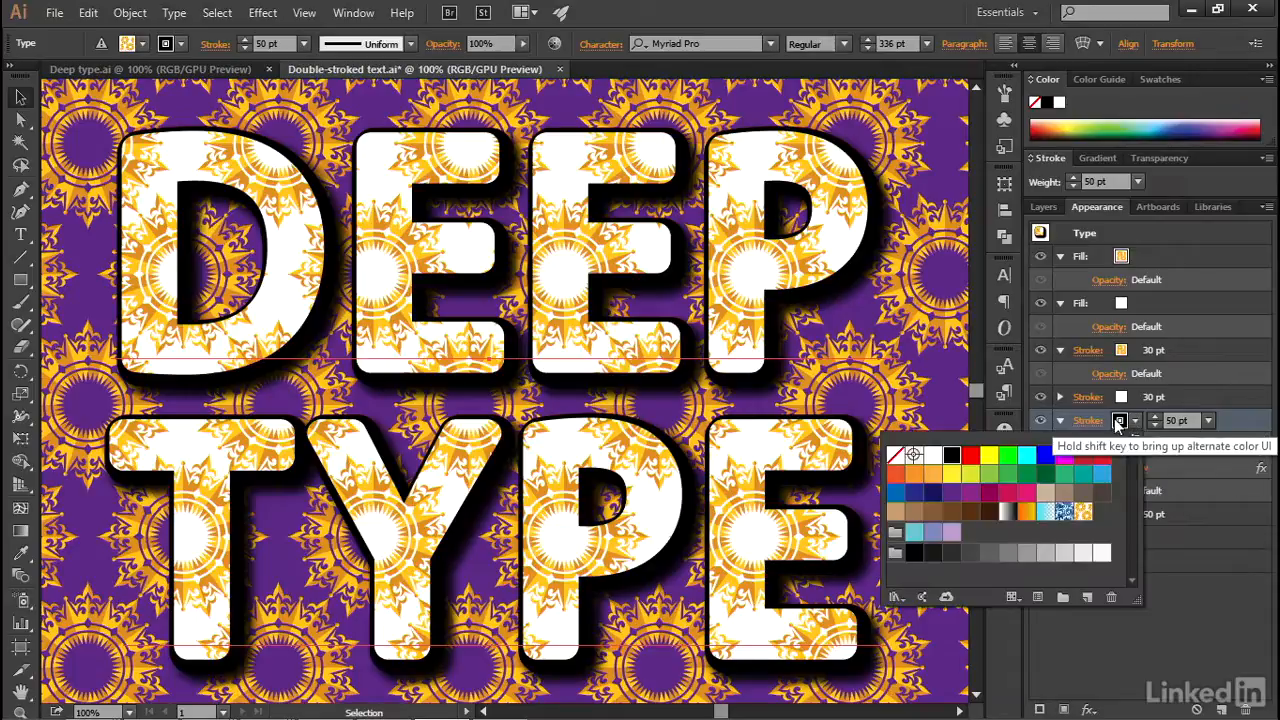
{"action": "left_click", "coordinate": [1083, 511]}
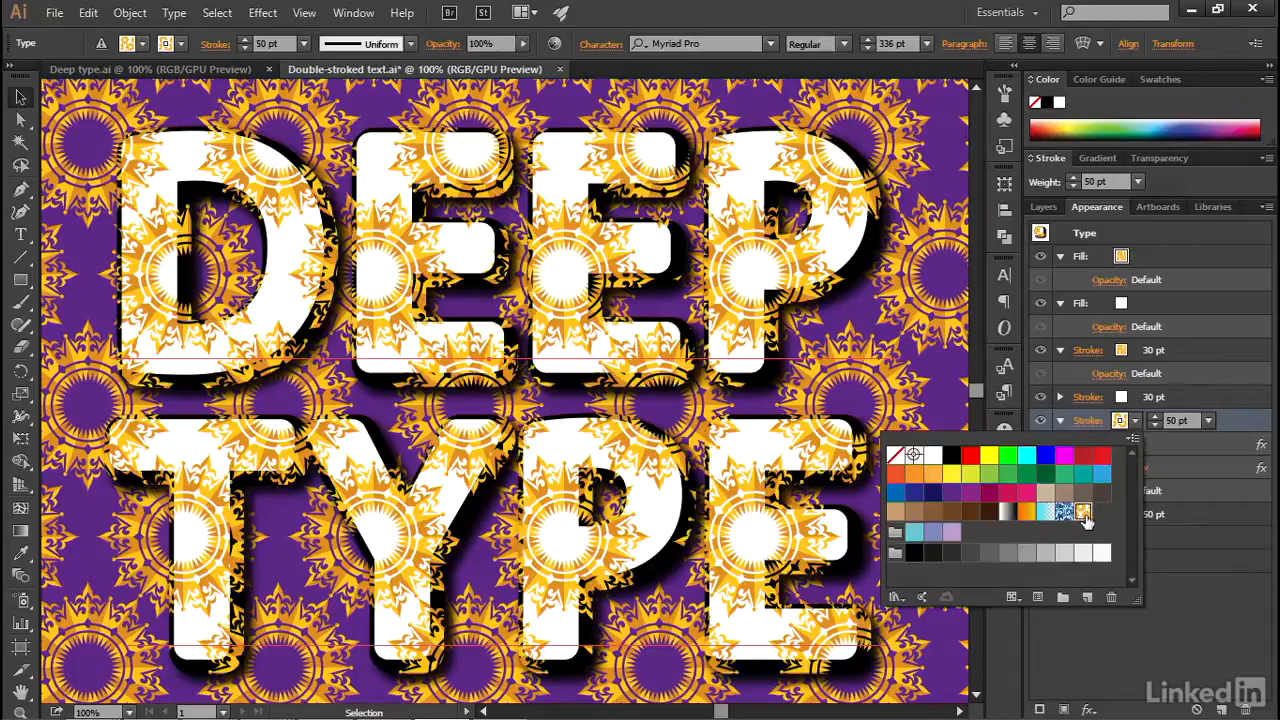
{"action": "left_click", "coordinate": [1225, 522]}
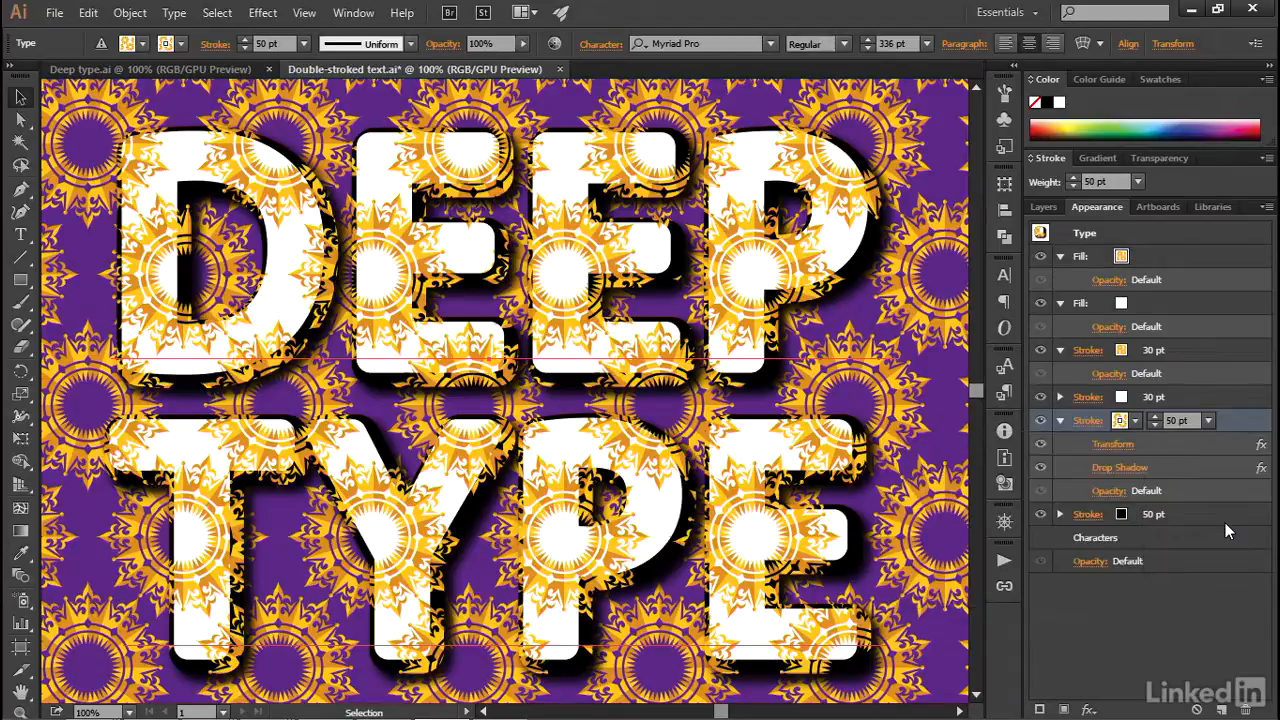
- Lower the opacity of the Coronation-patterned 50 pt stroke to 20%
{"action": "left_click", "coordinate": [1105, 492]}
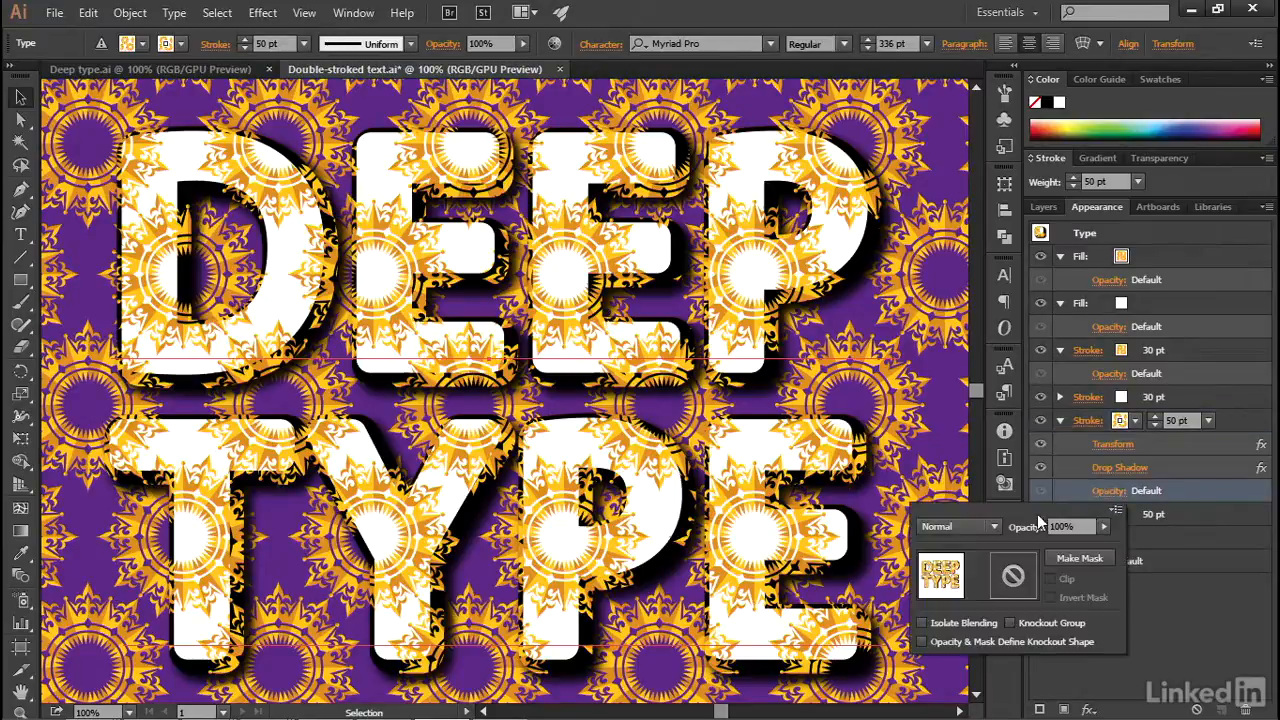
{"action": "left_click_drag", "start_coordinate": [1079, 528], "coordinate": [1046, 528]}
{"action": "type", "text": "20"}
{"action": "key", "text": "Return"}
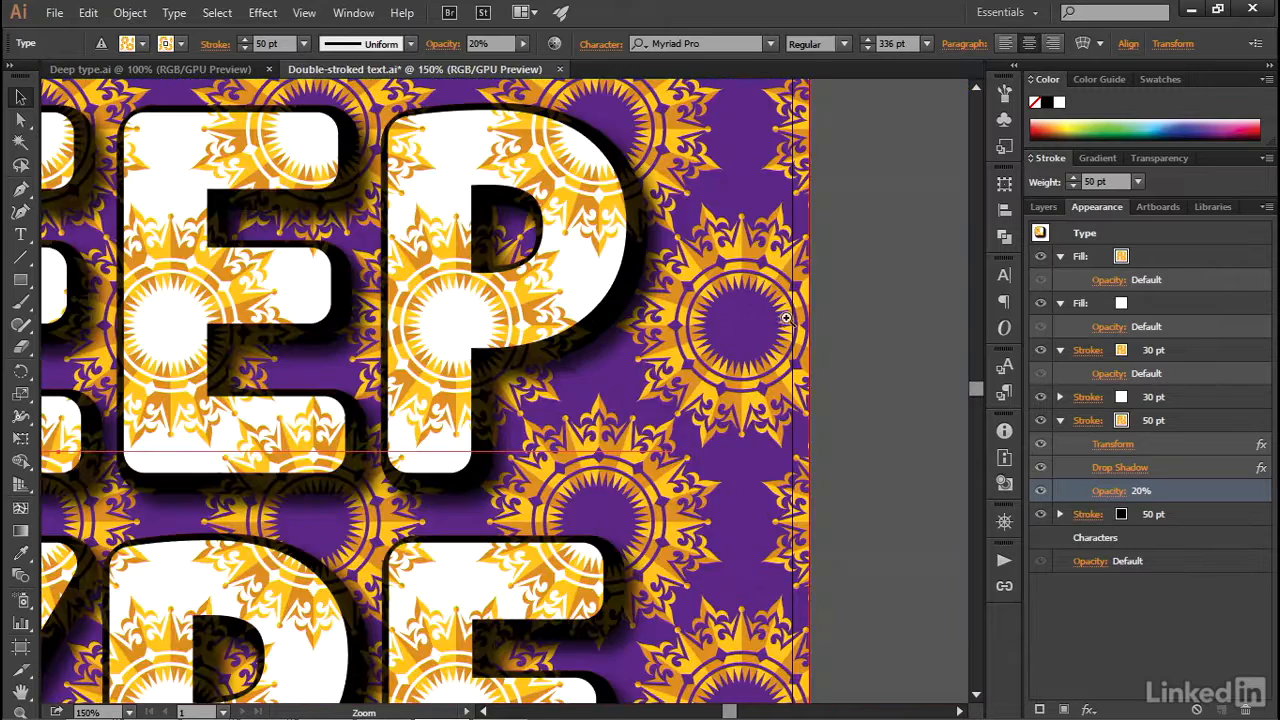
- Turn off Transform Patterns in the patterned 50 pt stroke's Transform effect, previewing the pattern alignment around the P of DEEP
{"action": "left_click", "coordinate": [787, 320], "text": "ctrl"}
{"action": "left_click", "coordinate": [497, 367], "text": "ctrl"}
{"action": "left_click", "coordinate": [493, 415], "text": "ctrl"}
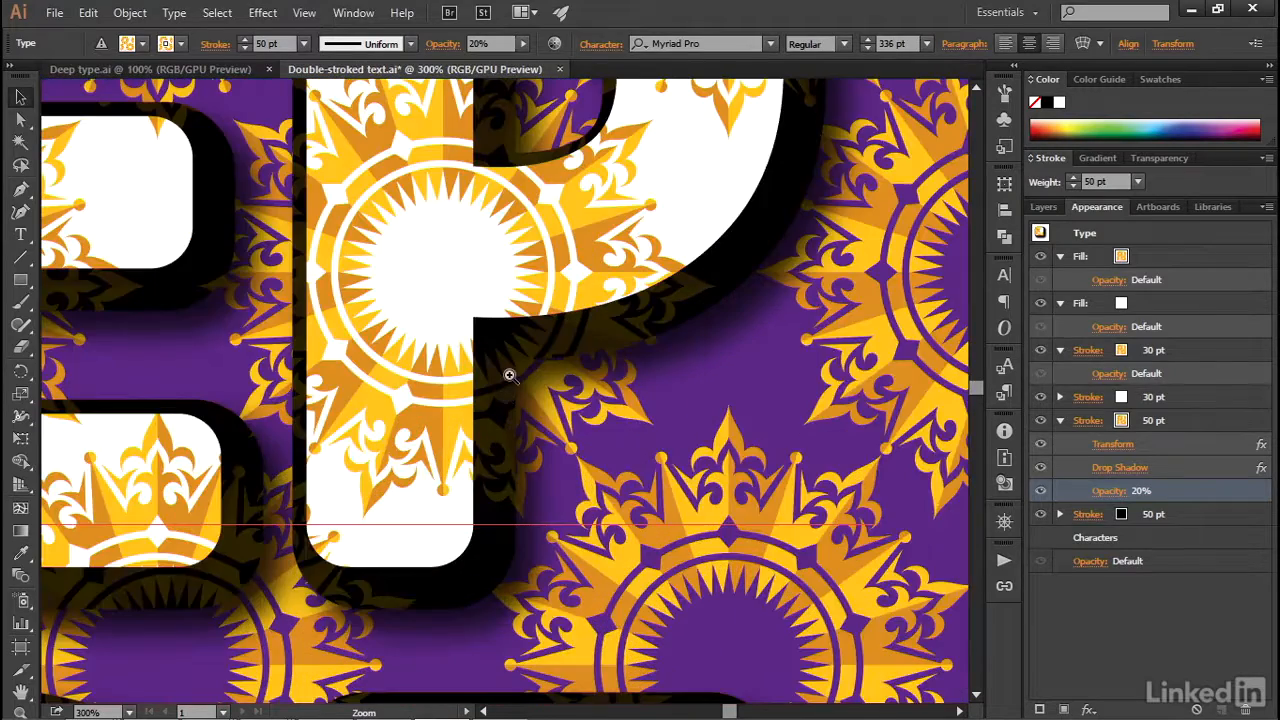
{"action": "left_click", "coordinate": [509, 374], "text": "ctrl"}
{"action": "left_click_drag", "start_coordinate": [508, 371], "coordinate": [484, 296]}
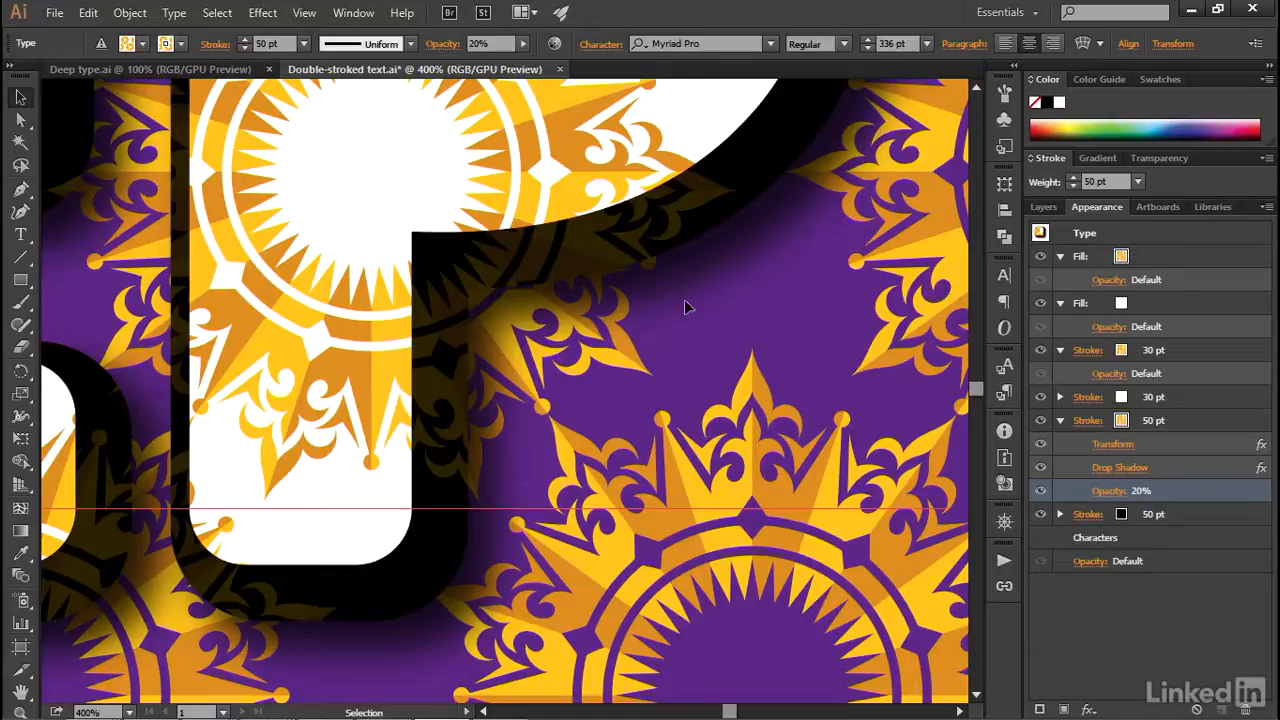
{"action": "left_click", "coordinate": [1108, 445]}
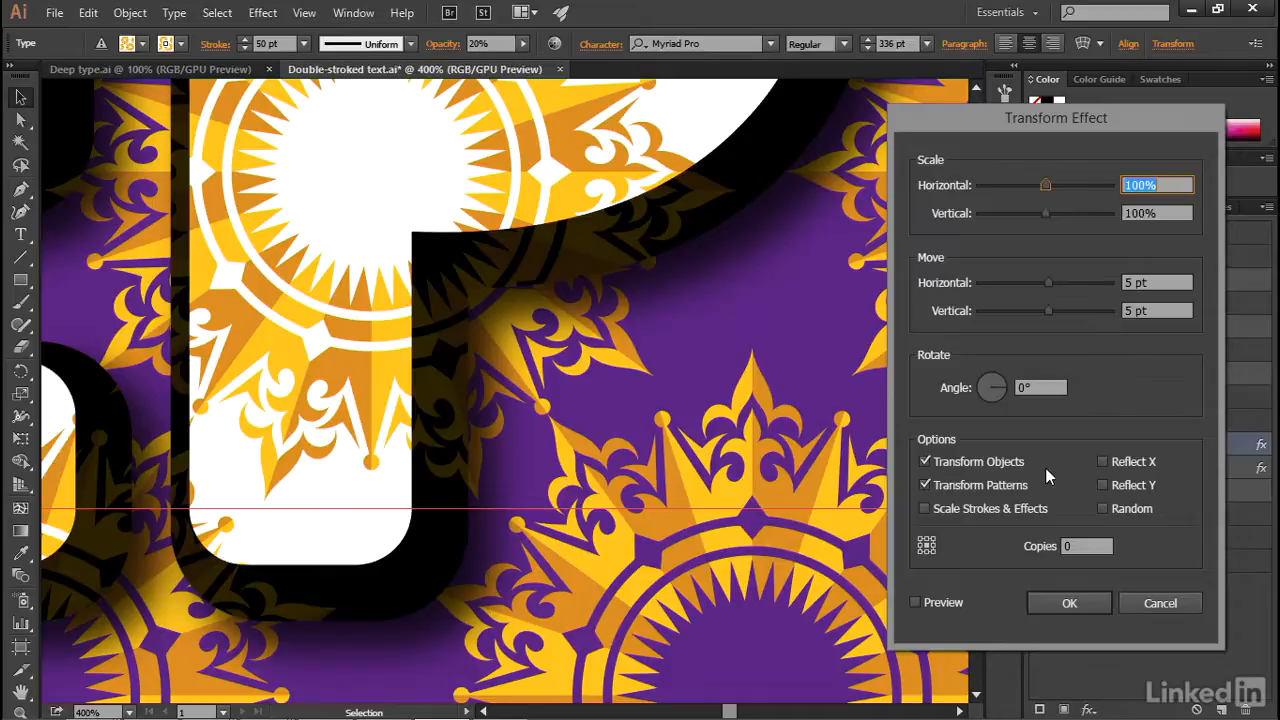
{"action": "left_click", "coordinate": [924, 486]}
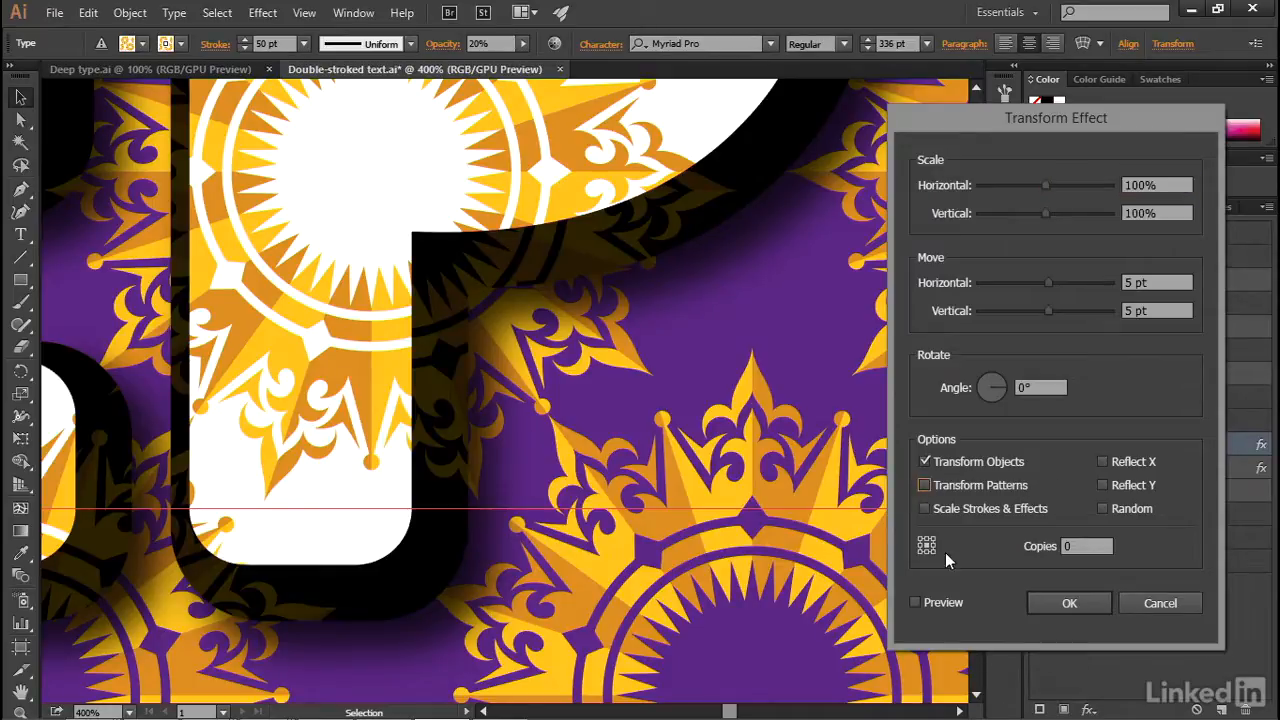
{"action": "left_click", "coordinate": [915, 603]}
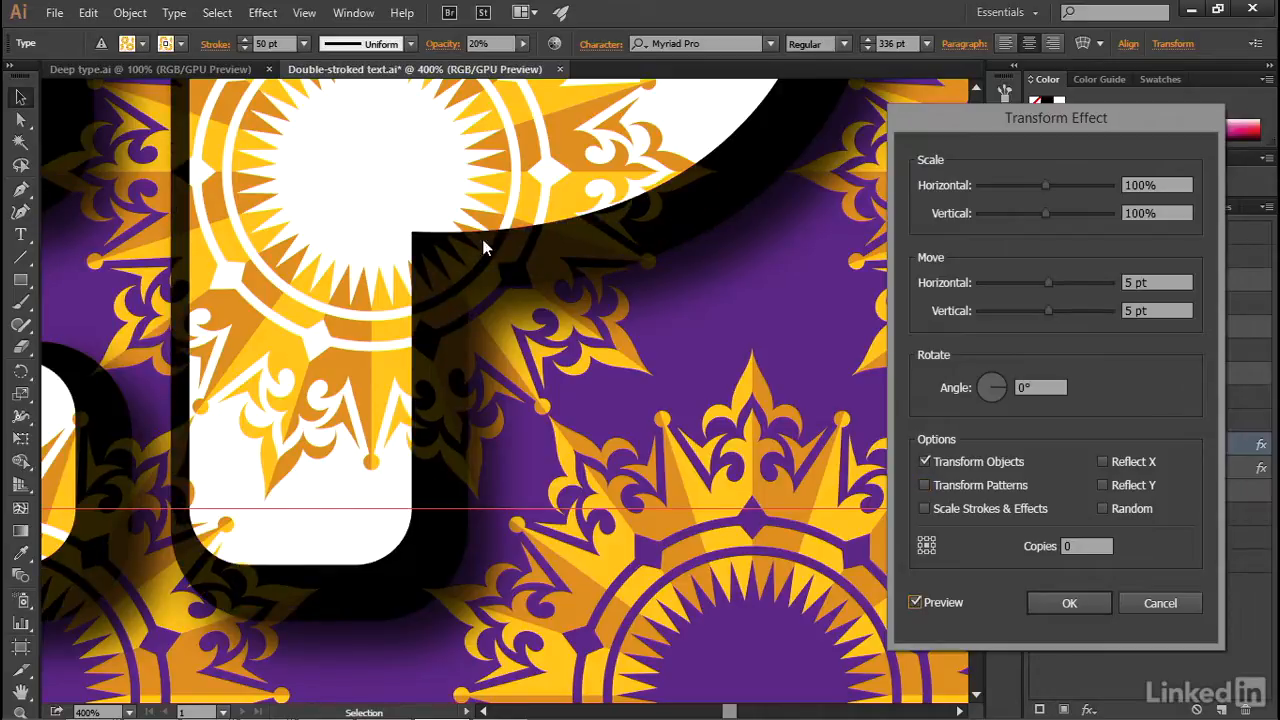
{"action": "left_click", "coordinate": [1069, 603]}
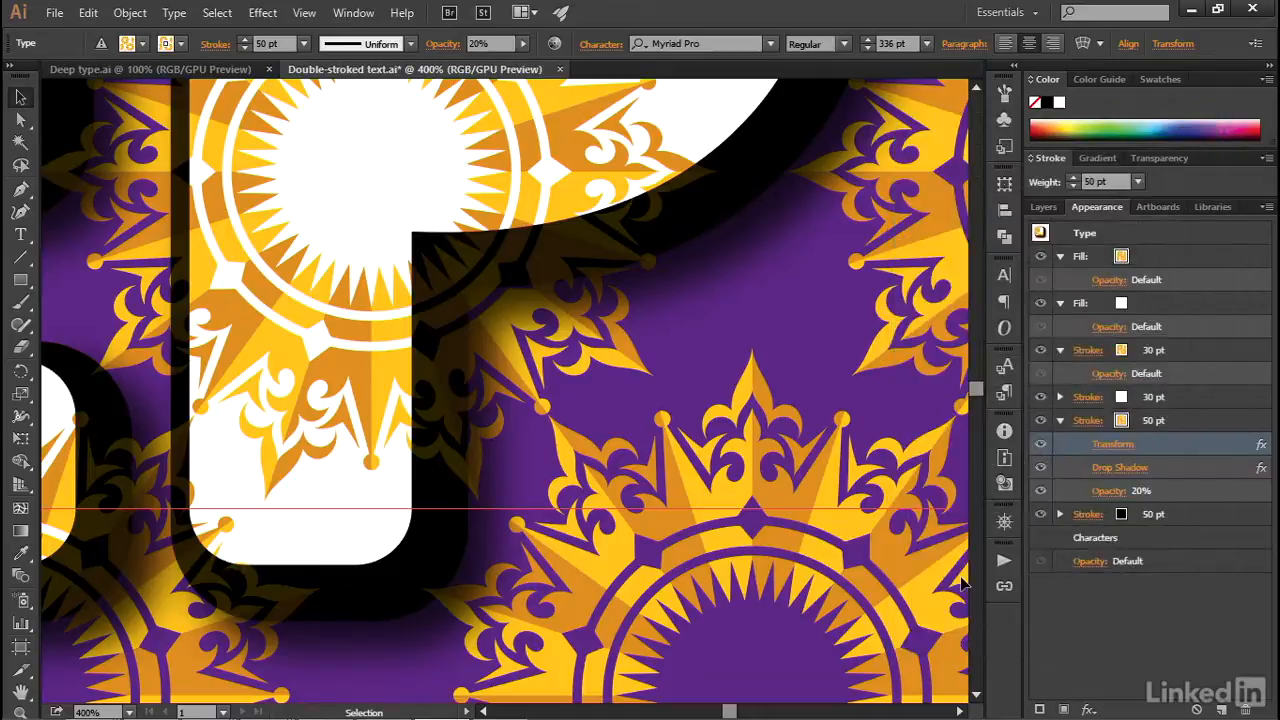
- Replace the last two letters of DEEP with KE and deselect the text
{"action": "key", "text": "ctrl+1"}
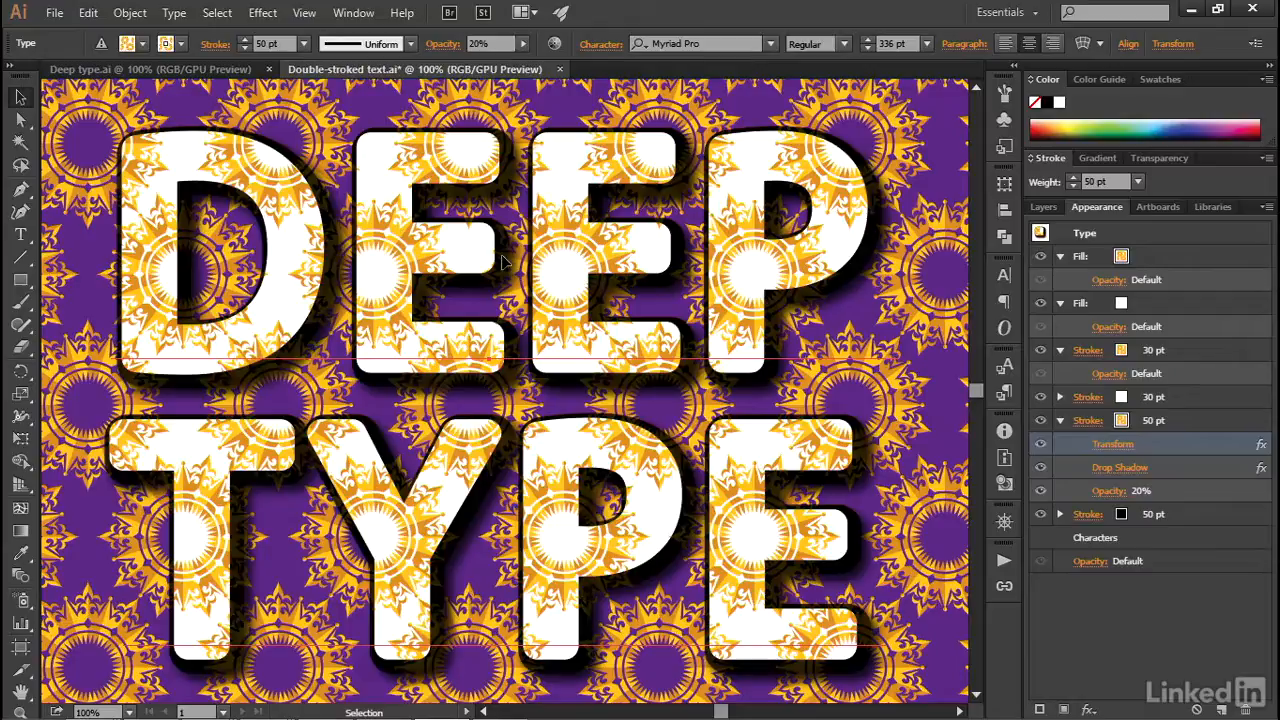
{"action": "left_click", "coordinate": [27, 241]}
{"action": "left_click_drag", "start_coordinate": [518, 300], "coordinate": [828, 305]}
{"action": "type", "text": "KE"}
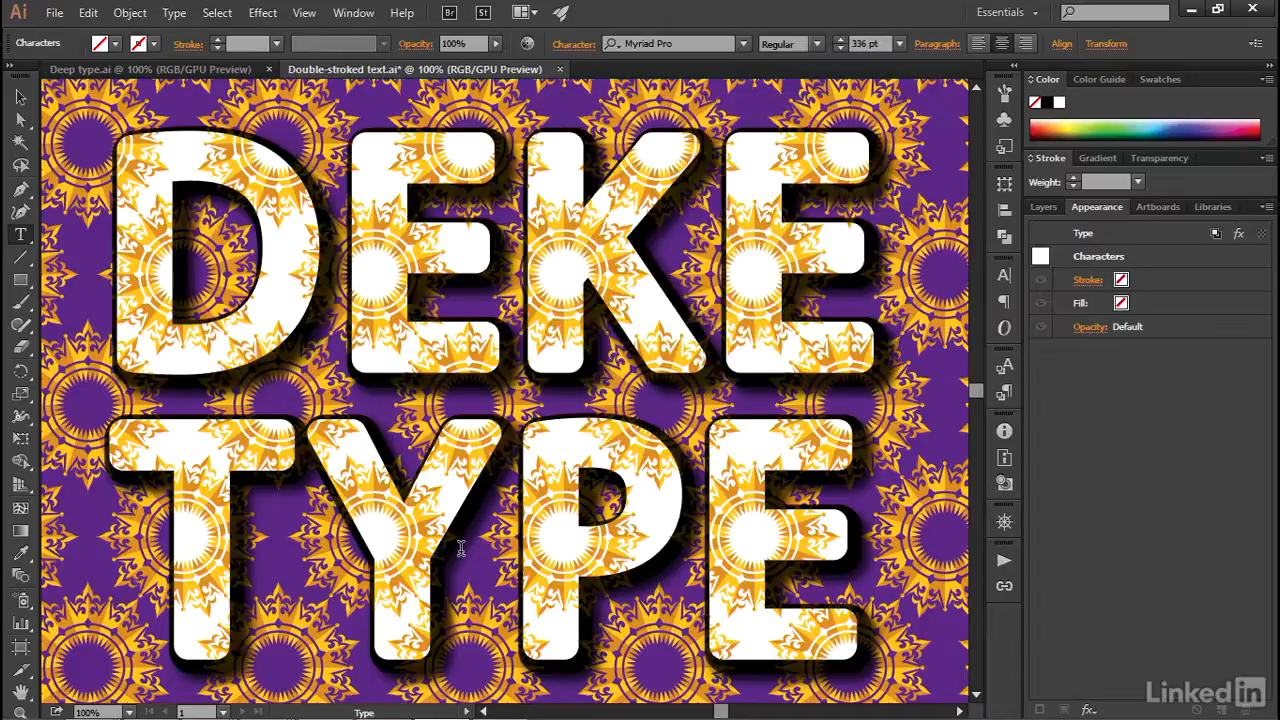
{"action": "key", "text": "Escape"}
{"action": "key", "text": "ctrl+shift+a"}
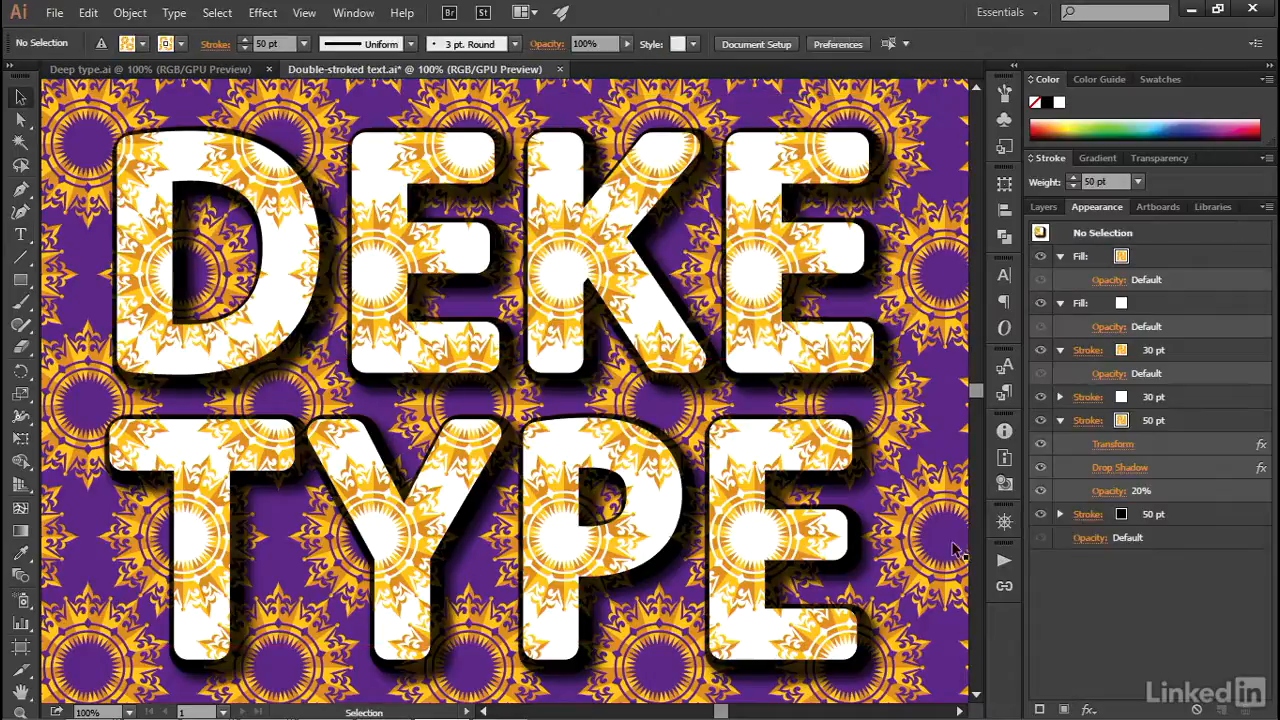